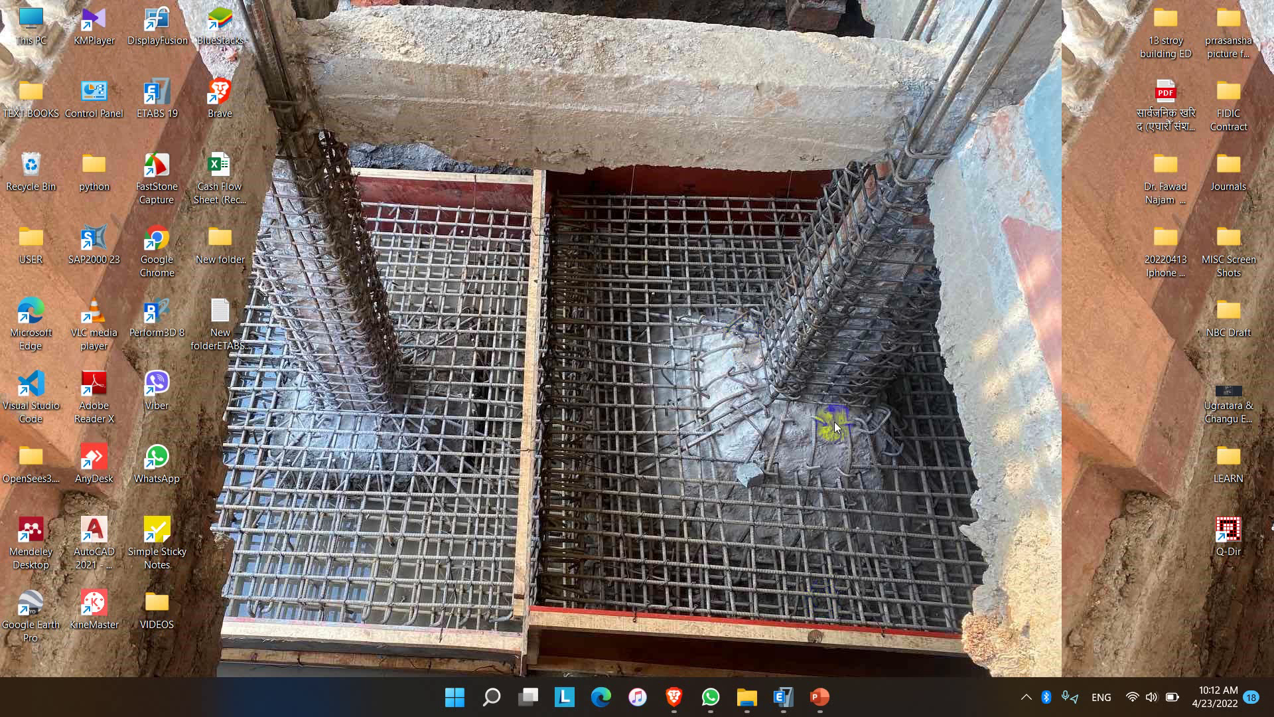
- Restore the ETABS window showing the 'stiffness evaluation' 13-story building model
{"action": "mouse_move", "coordinate": [783, 697]}
{"action": "left_click", "coordinate": [794, 610]}
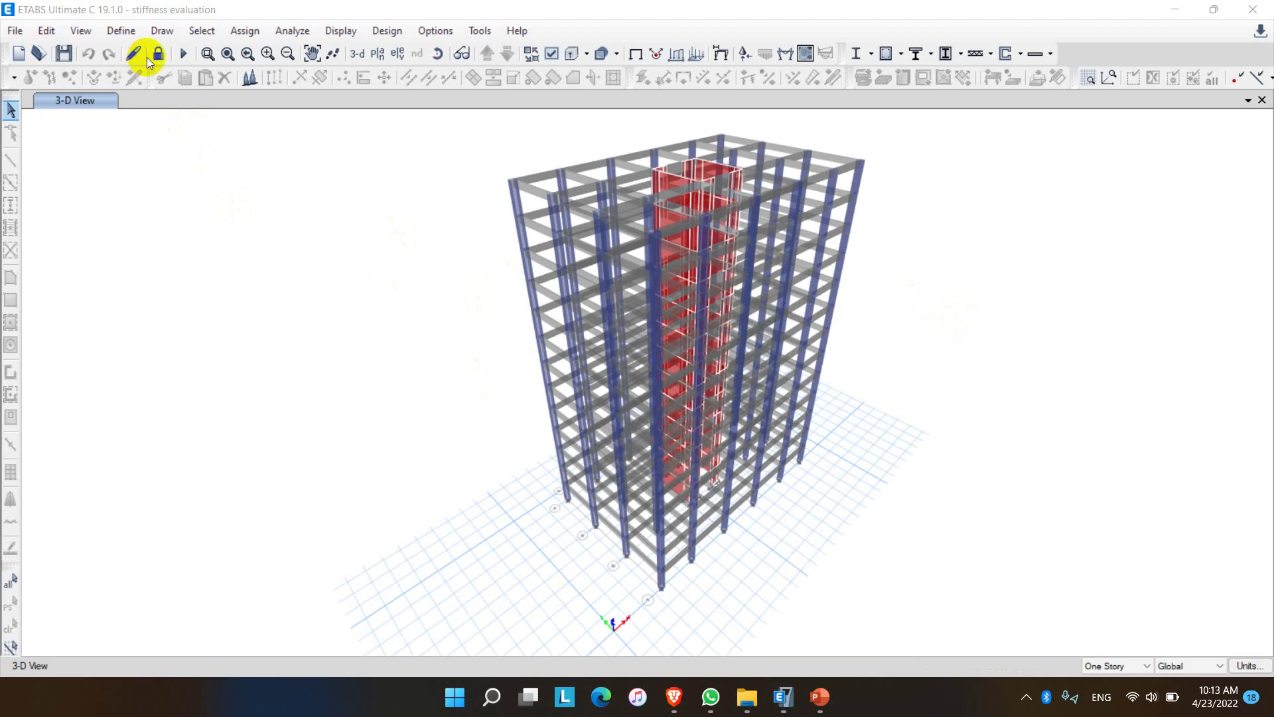
- Export the model as a Perform3D V8 structure file into Desktop\New folder
{"action": "left_click", "coordinate": [16, 31]}
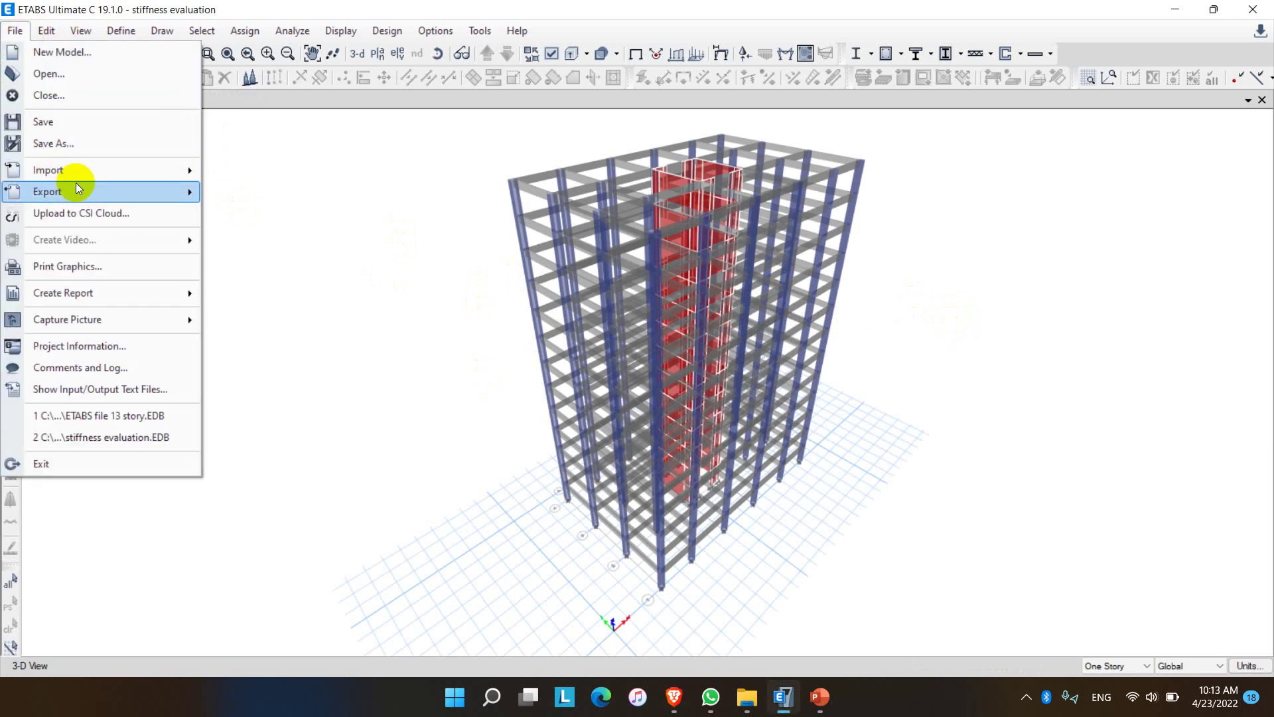
{"action": "mouse_move", "coordinate": [80, 191]}
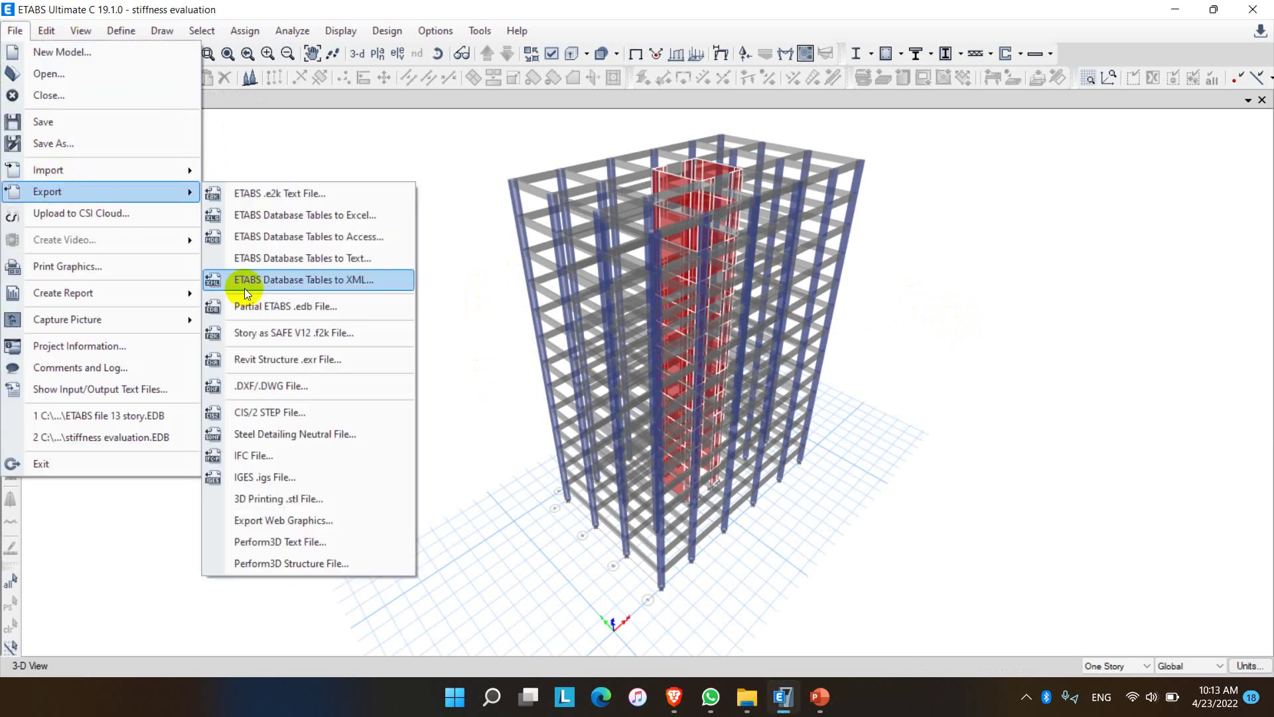
{"action": "left_click", "coordinate": [330, 562]}
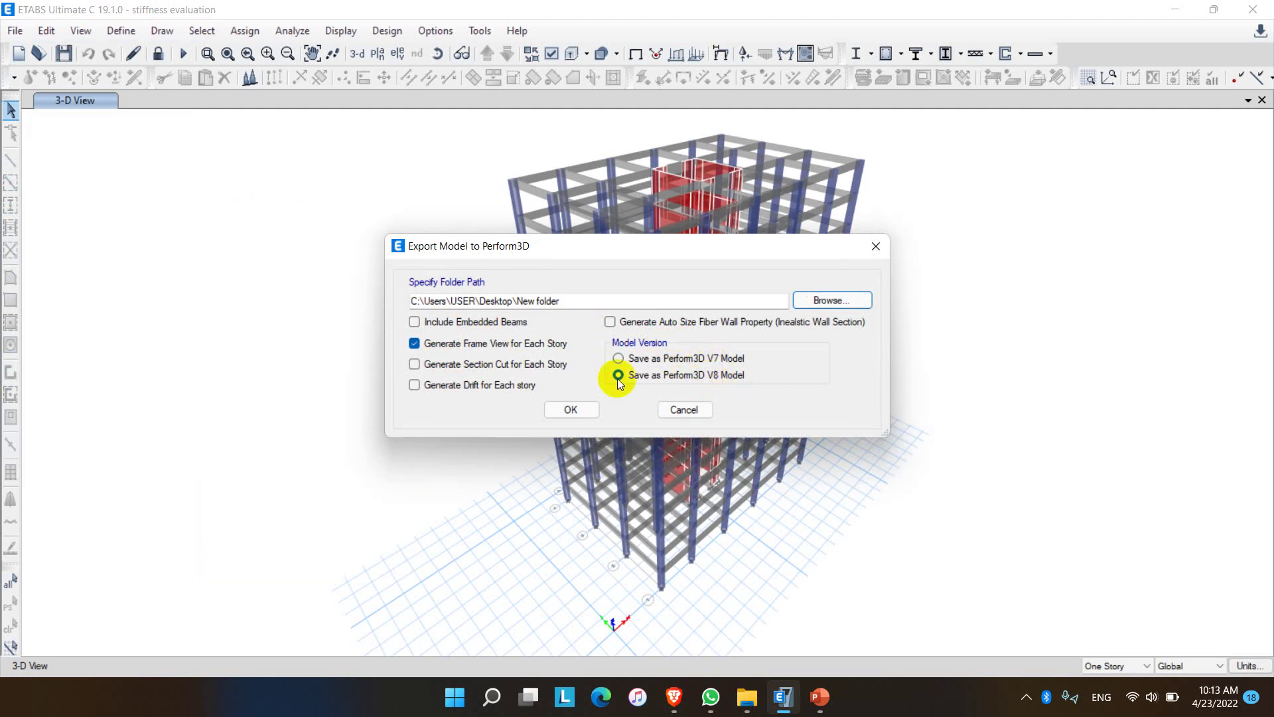
{"action": "left_click", "coordinate": [565, 410]}
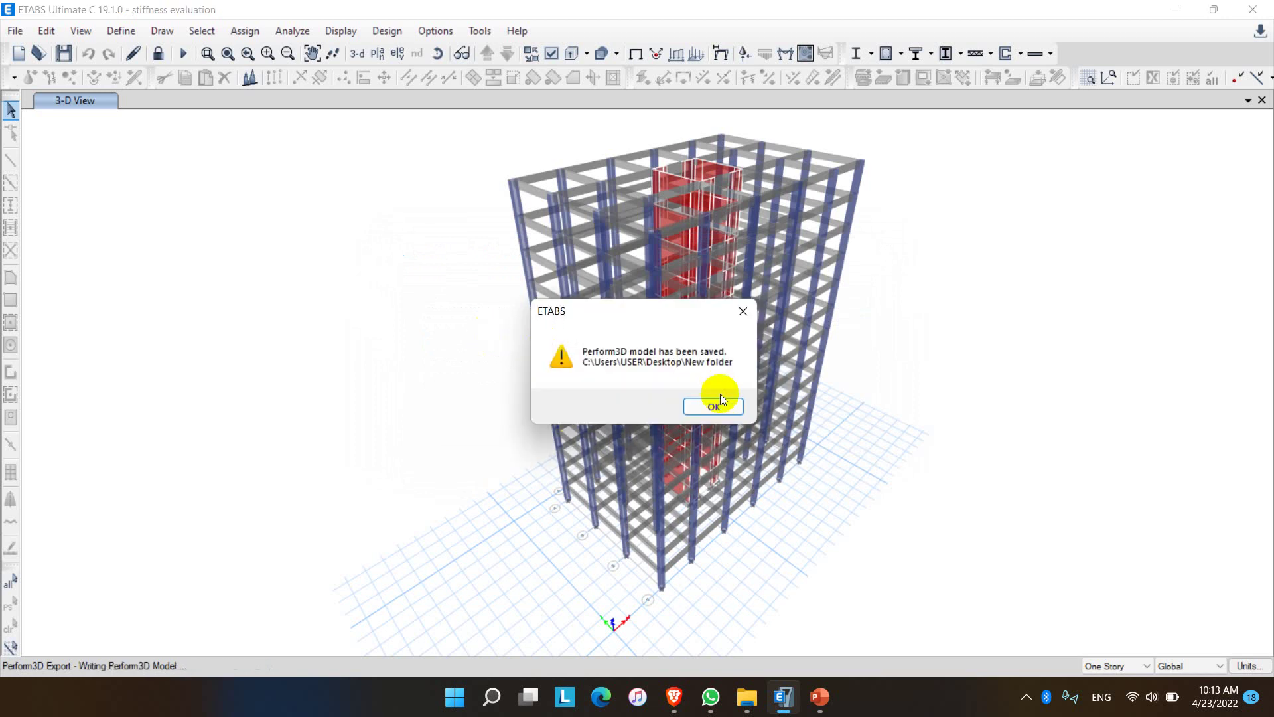
{"action": "left_click", "coordinate": [712, 407]}
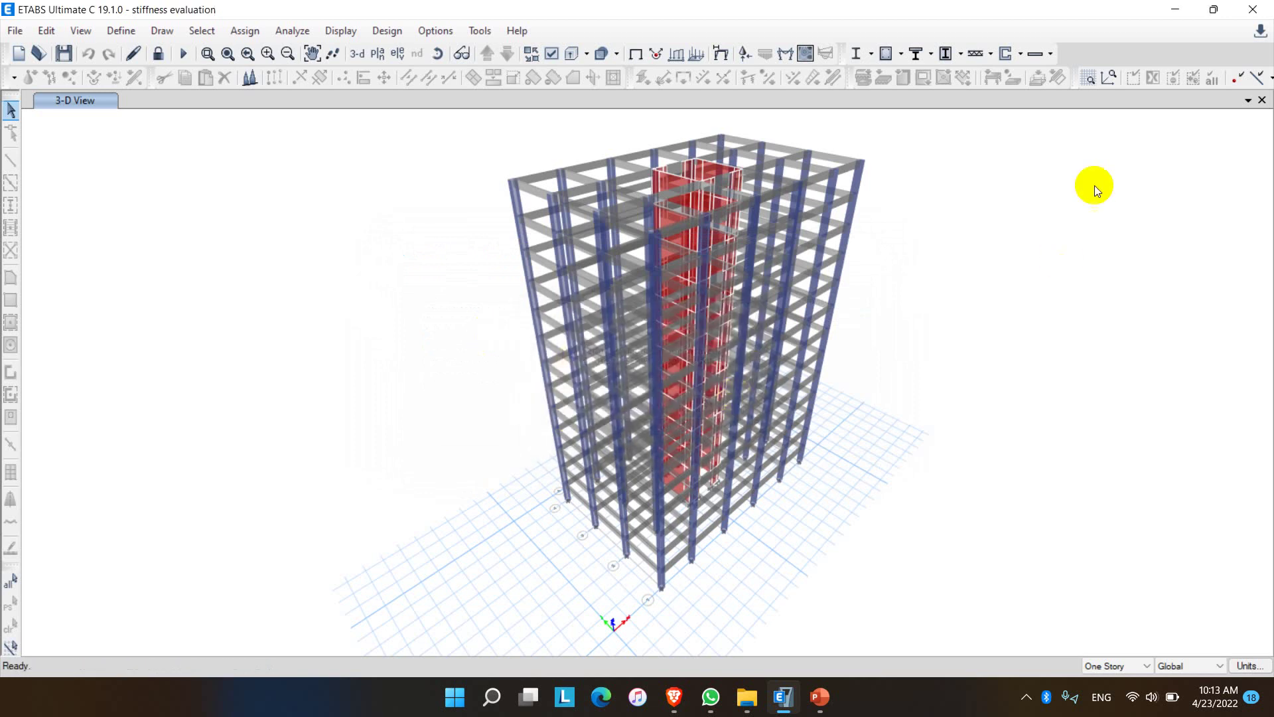
{"action": "left_click", "coordinate": [1175, 9]}
{"action": "left_click", "coordinate": [219, 259]}
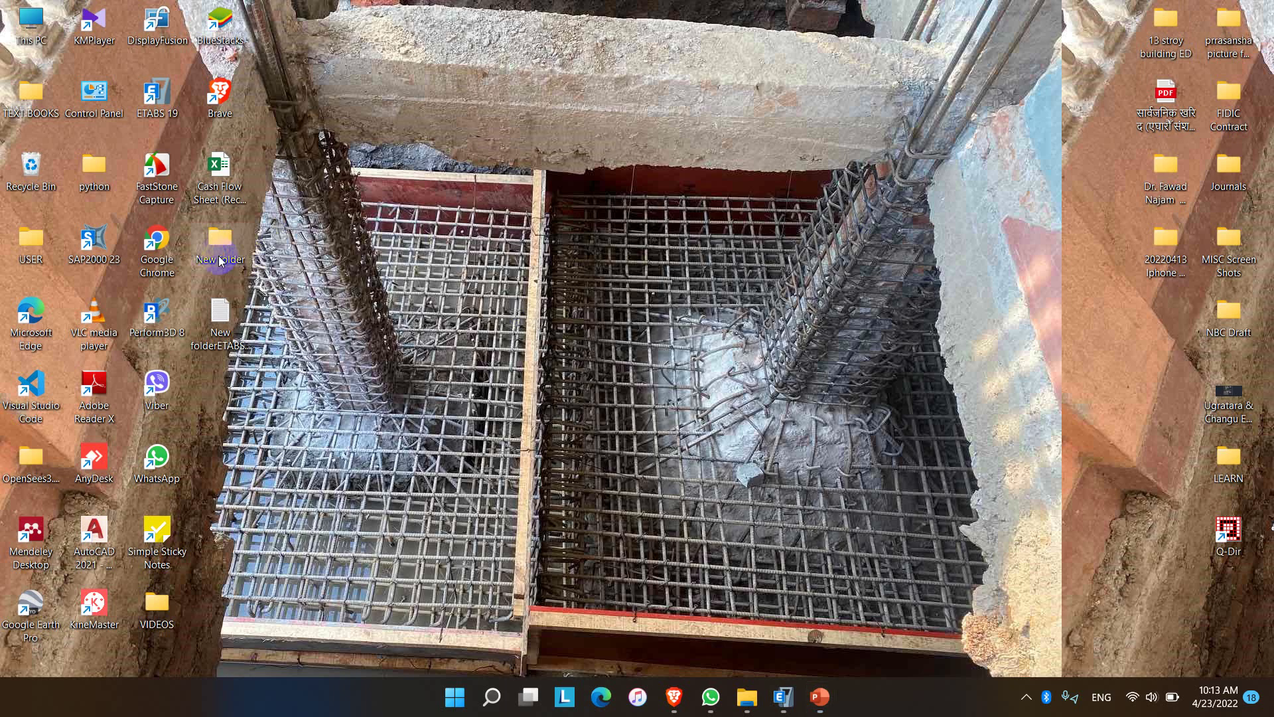
{"action": "double_click", "coordinate": [230, 257]}
{"action": "double_click", "coordinate": [218, 191]}
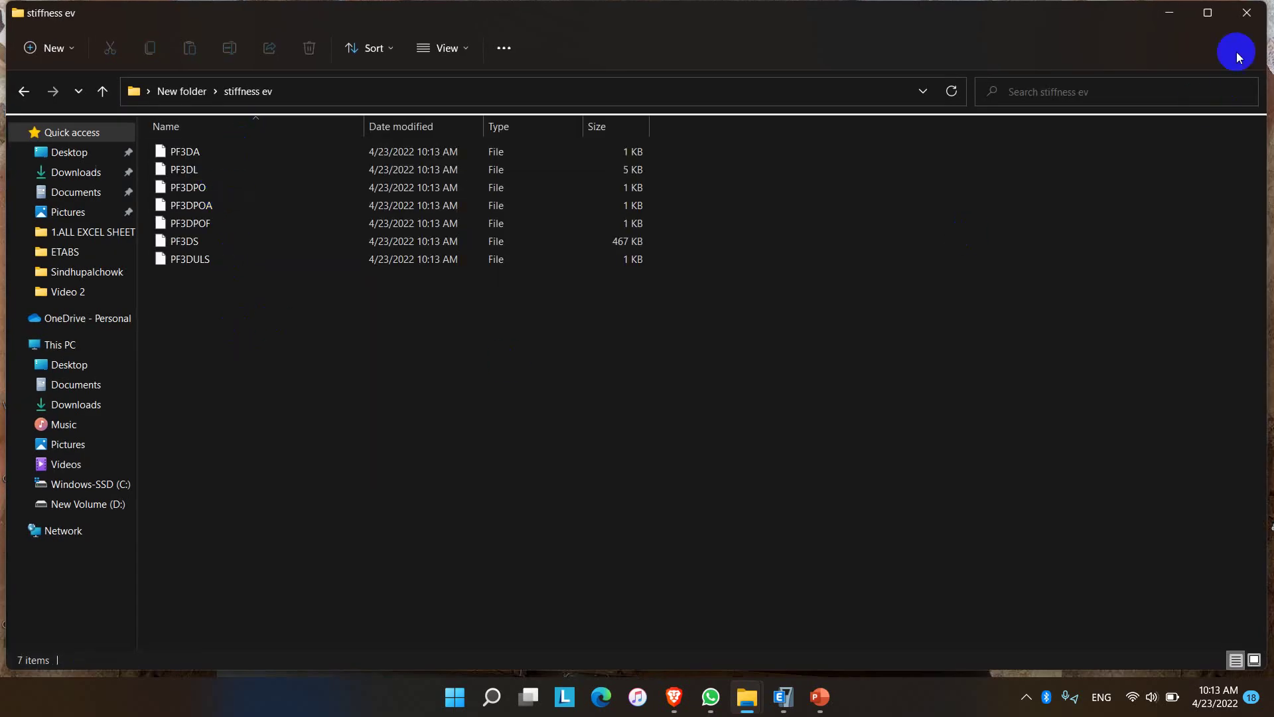
{"action": "left_click", "coordinate": [1243, 14]}
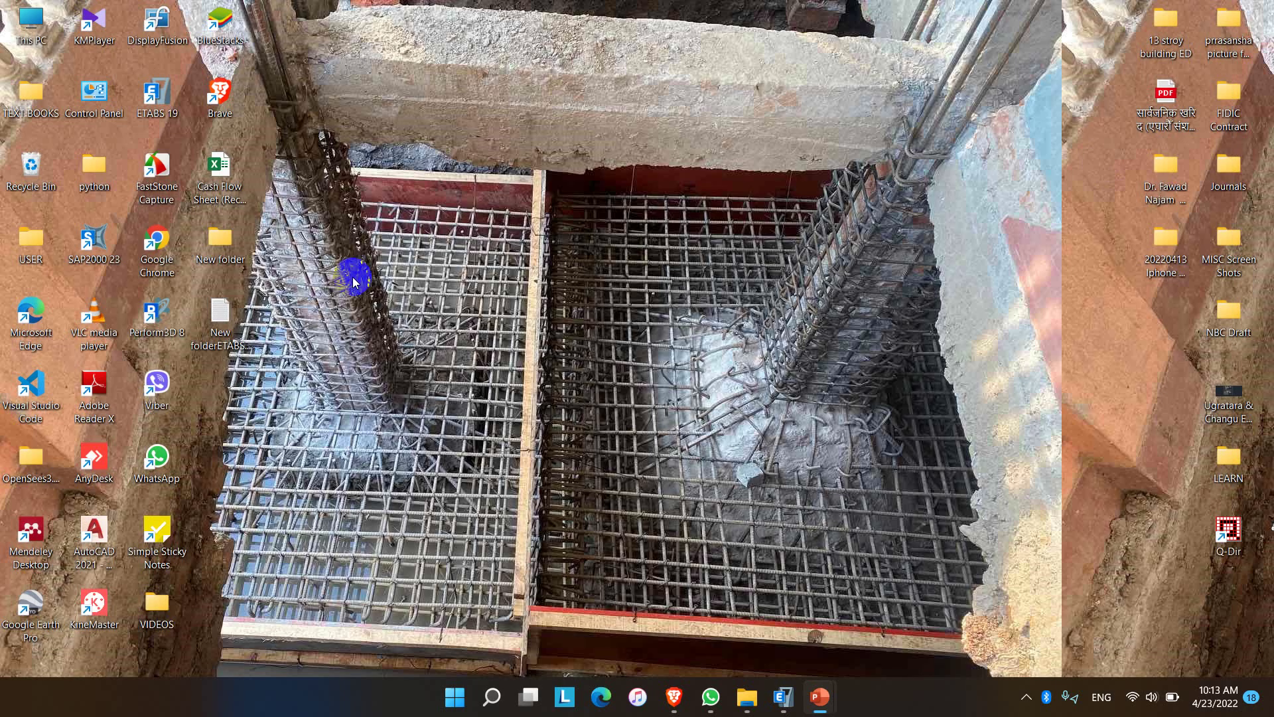
{"action": "double_click", "coordinate": [166, 327]}
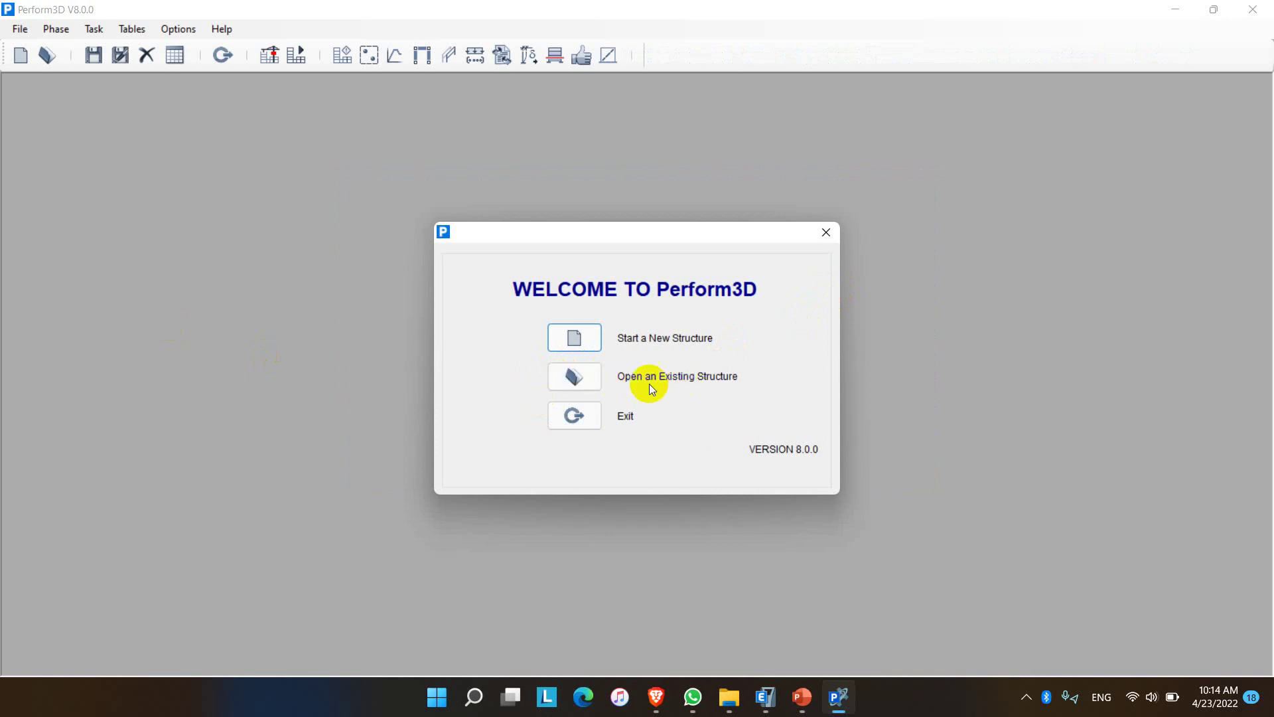
- Point Open an Existing Structure to the user-defined Desktop\New folder so stiffness ev is listed
{"action": "left_click", "coordinate": [586, 382]}
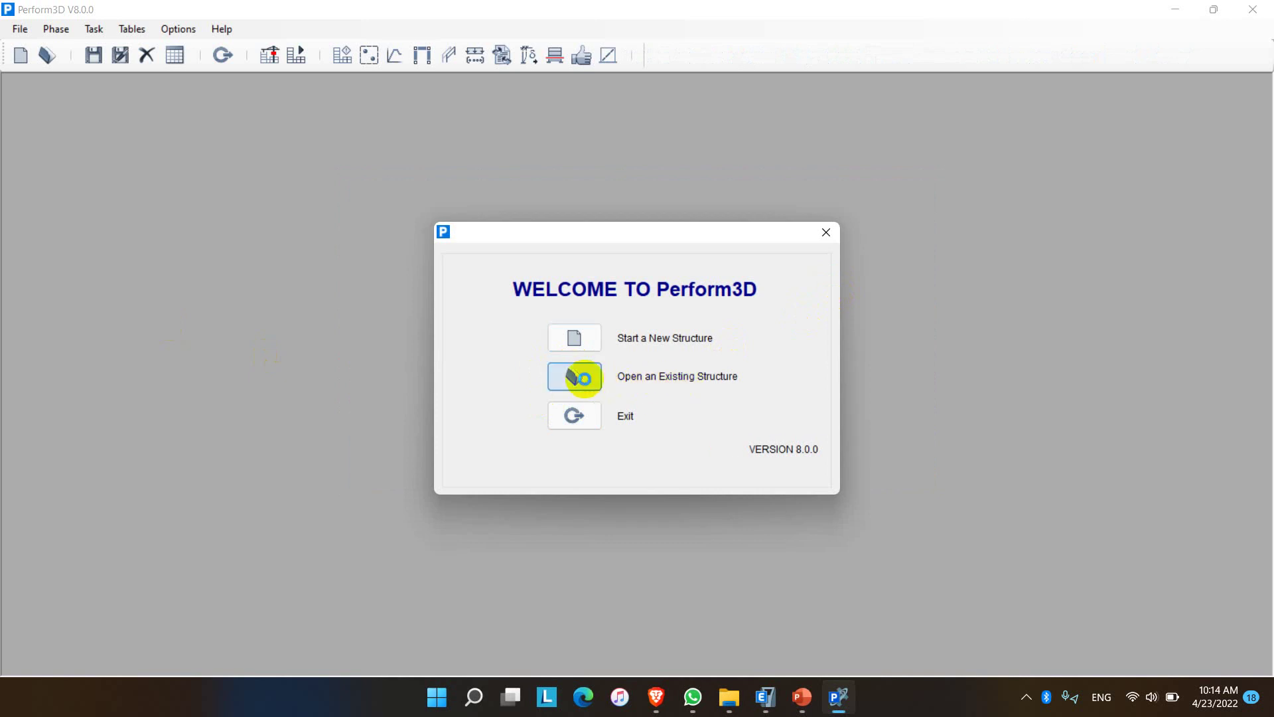
{"action": "left_click", "coordinate": [696, 249]}
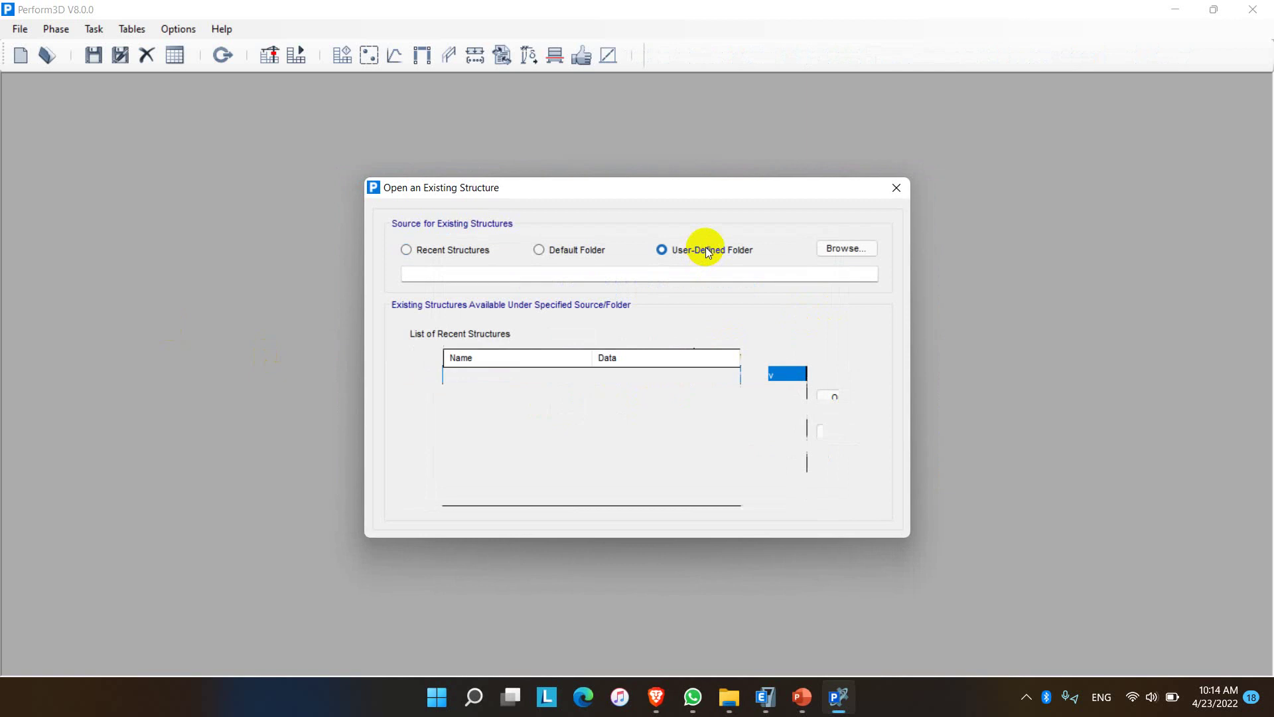
{"action": "left_click", "coordinate": [840, 248]}
{"action": "left_click", "coordinate": [576, 350]}
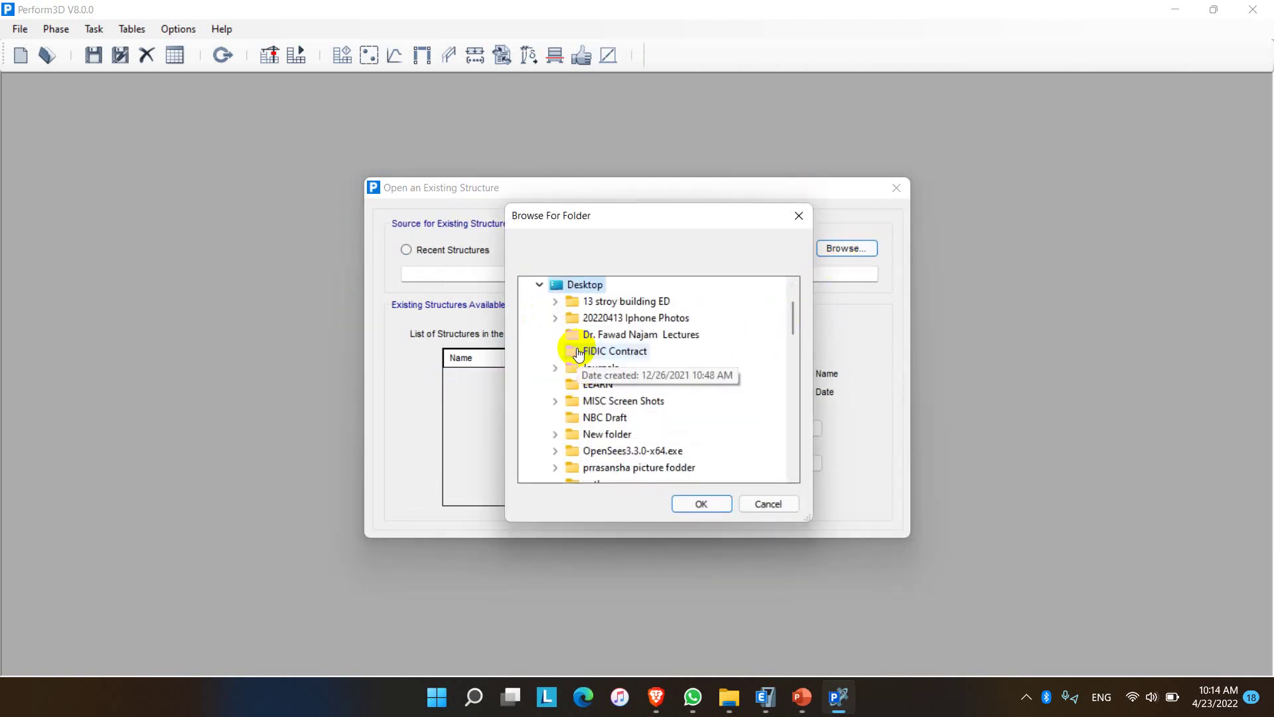
{"action": "left_click", "coordinate": [618, 434]}
{"action": "left_click", "coordinate": [699, 501]}
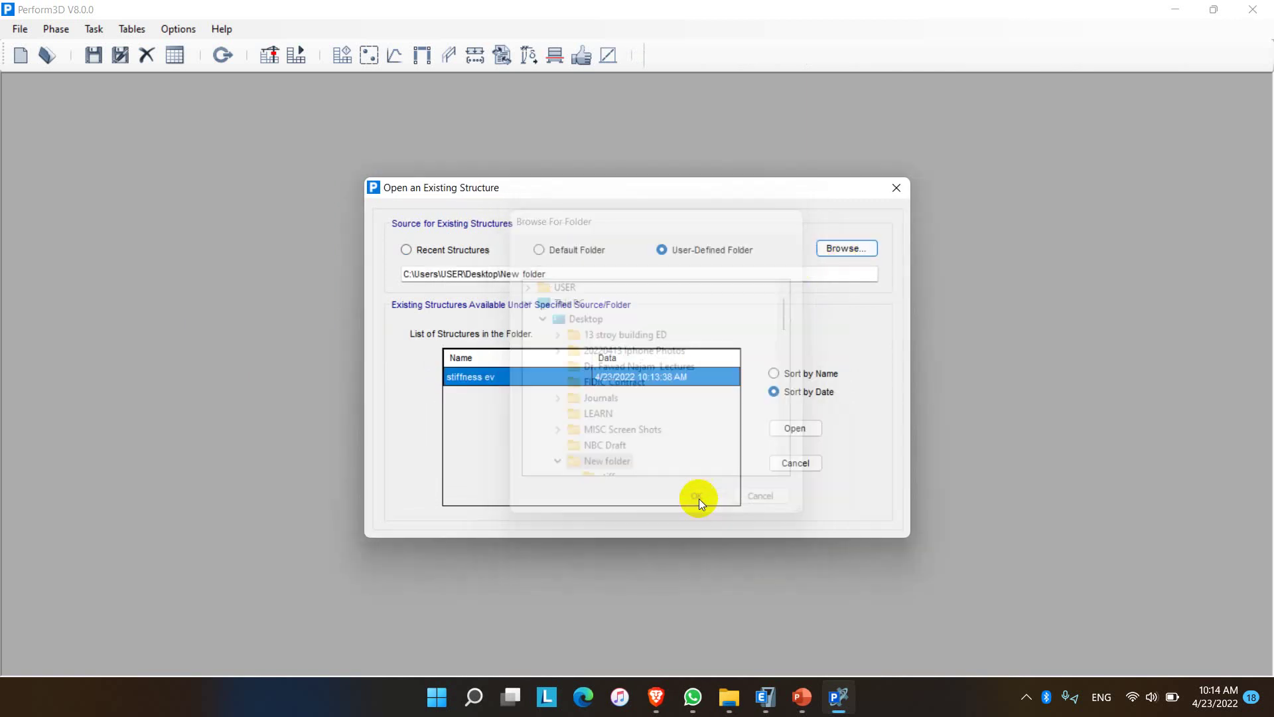
- Open the stiffness ev structure with autosave set to every 5 minutes
{"action": "left_click", "coordinate": [795, 432]}
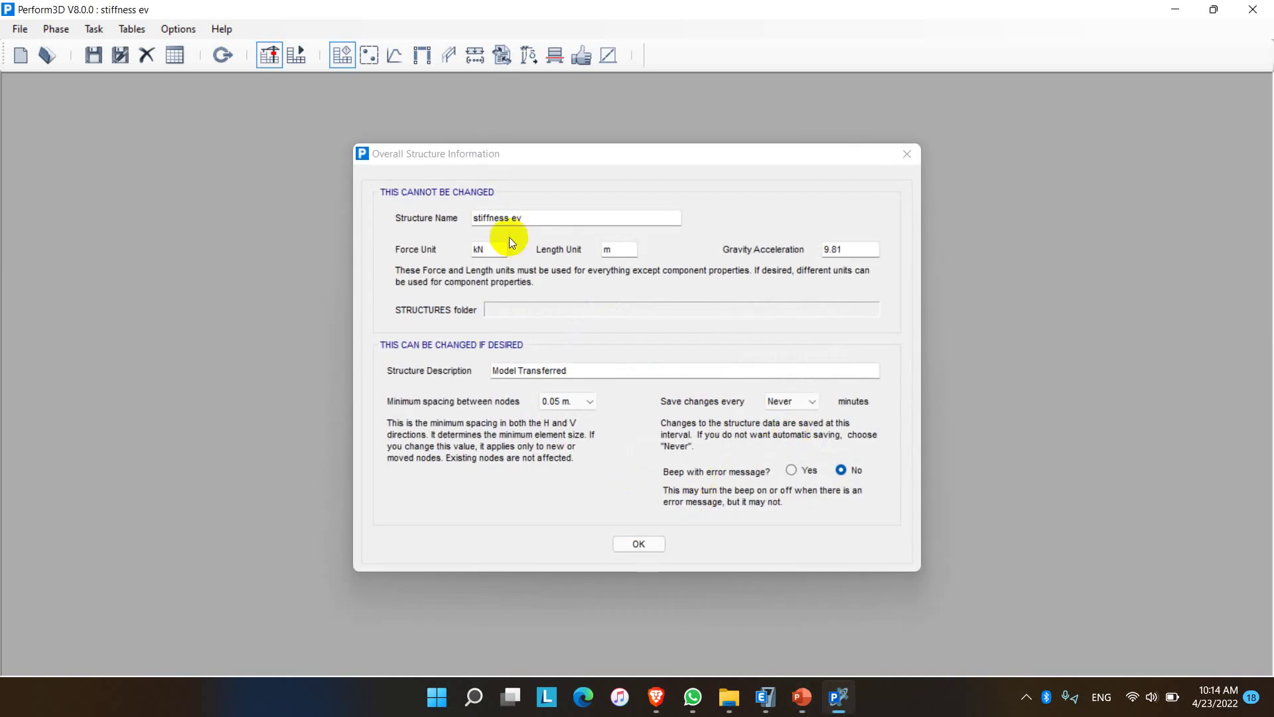
{"action": "left_click", "coordinate": [555, 213]}
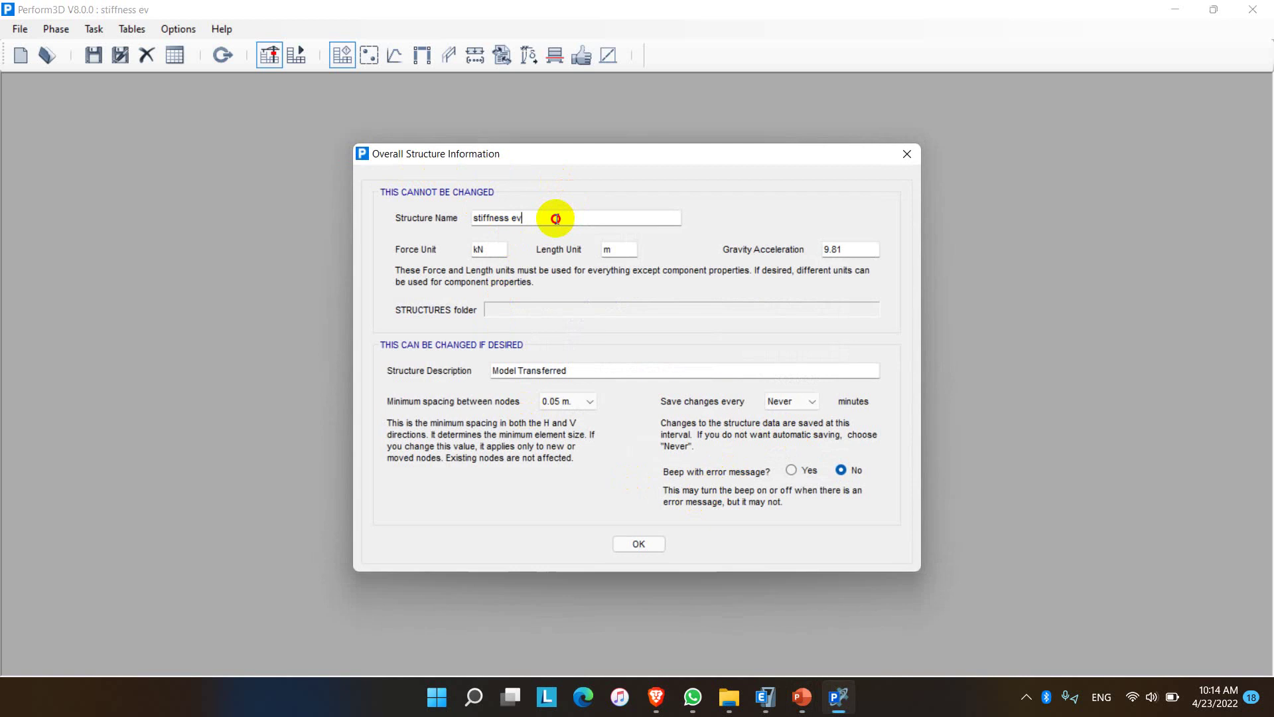
{"action": "left_click", "coordinate": [587, 371]}
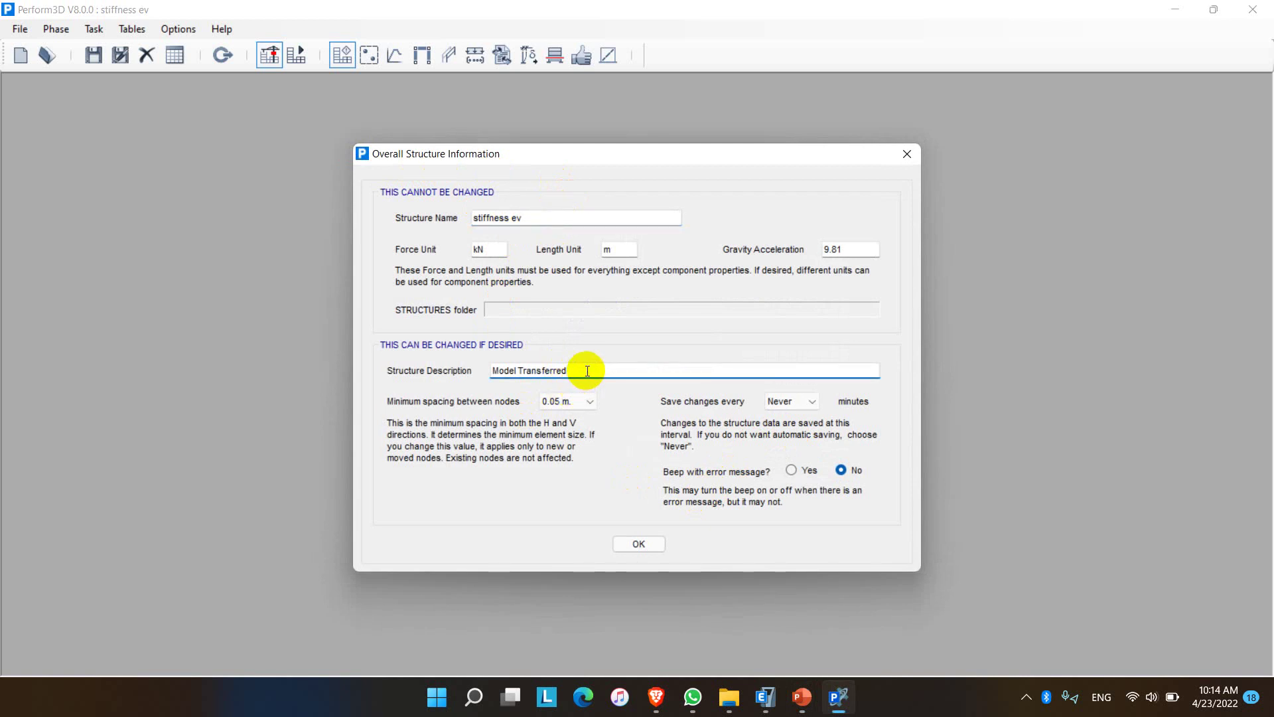
{"action": "left_click", "coordinate": [804, 402]}
{"action": "left_click", "coordinate": [790, 417]}
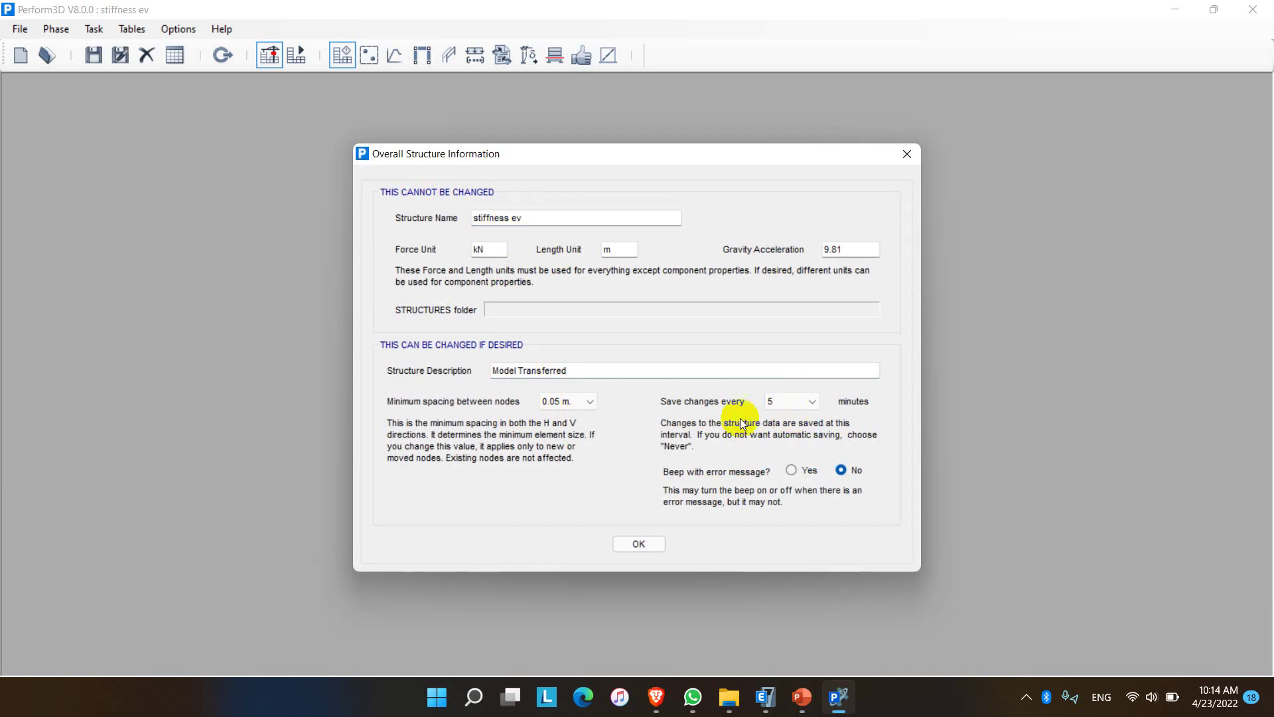
{"action": "left_click", "coordinate": [635, 545]}
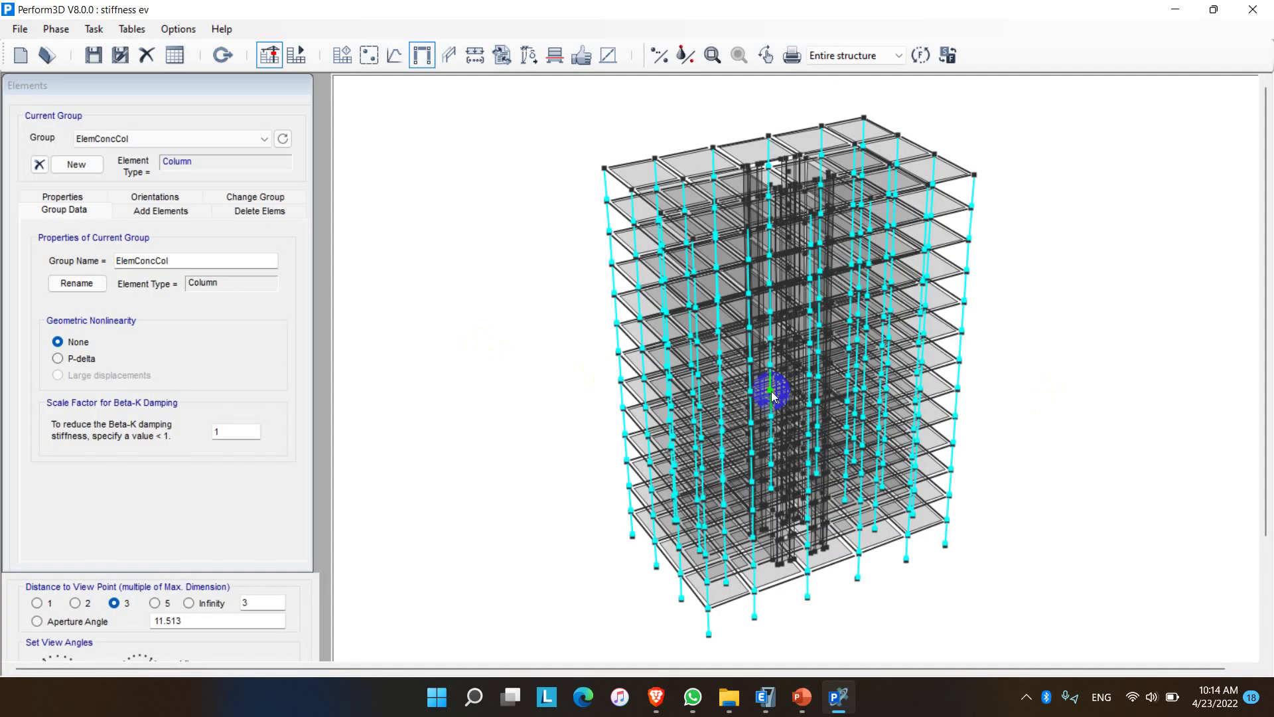
- Display ElemConcBeam, ElemConcCol, ElemConcEWall, then ElemConcSlabRamp groups on the model
{"action": "left_click", "coordinate": [114, 142]}
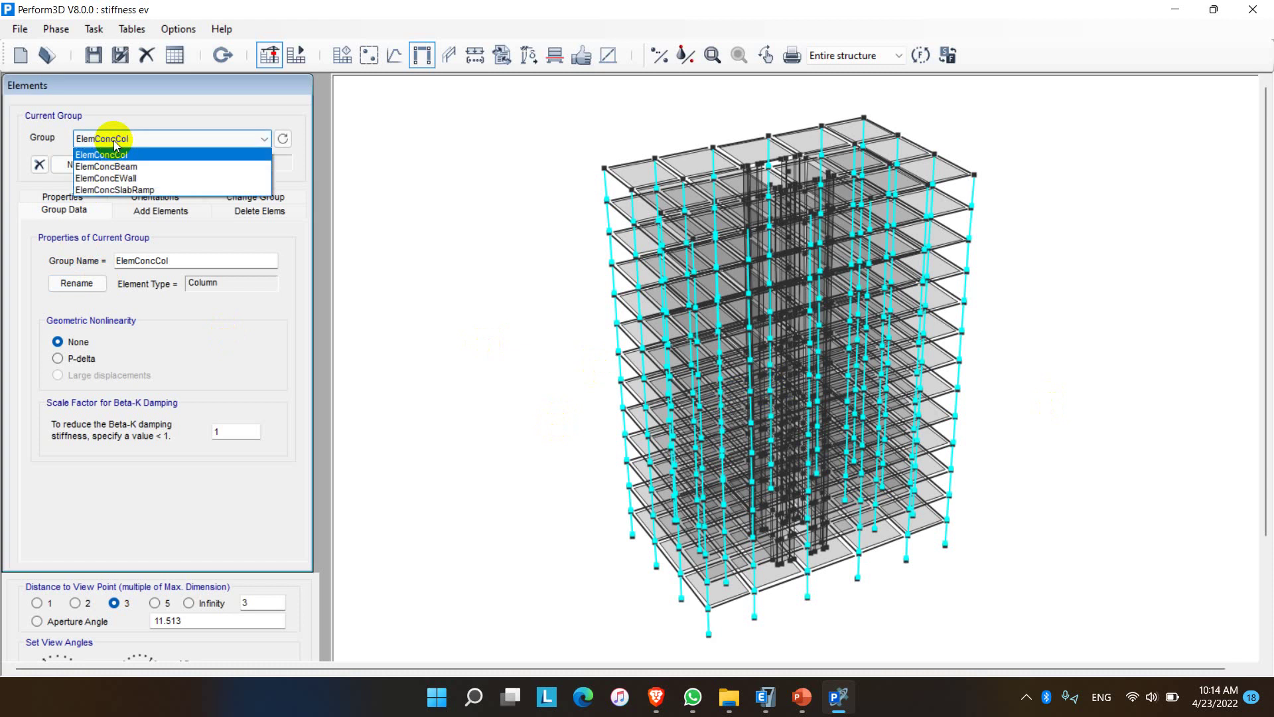
{"action": "left_click", "coordinate": [119, 159]}
{"action": "left_click", "coordinate": [120, 140]}
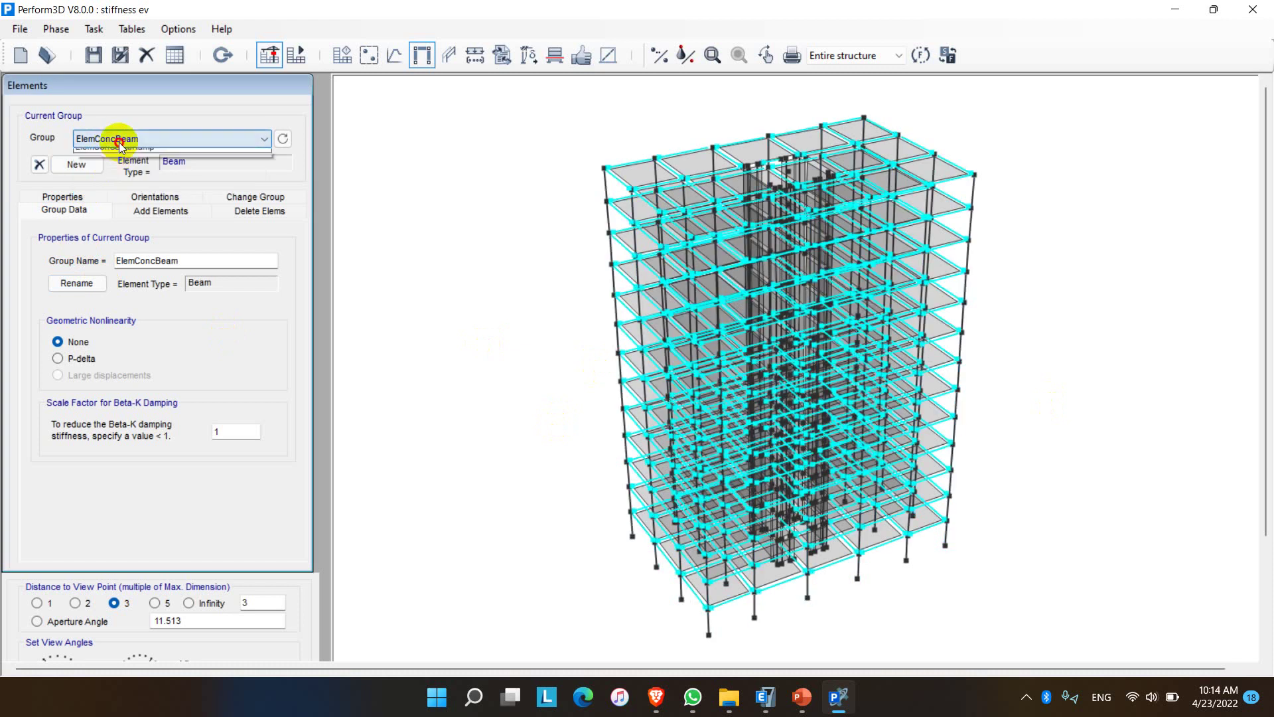
{"action": "left_click", "coordinate": [118, 154]}
{"action": "left_click", "coordinate": [118, 141]}
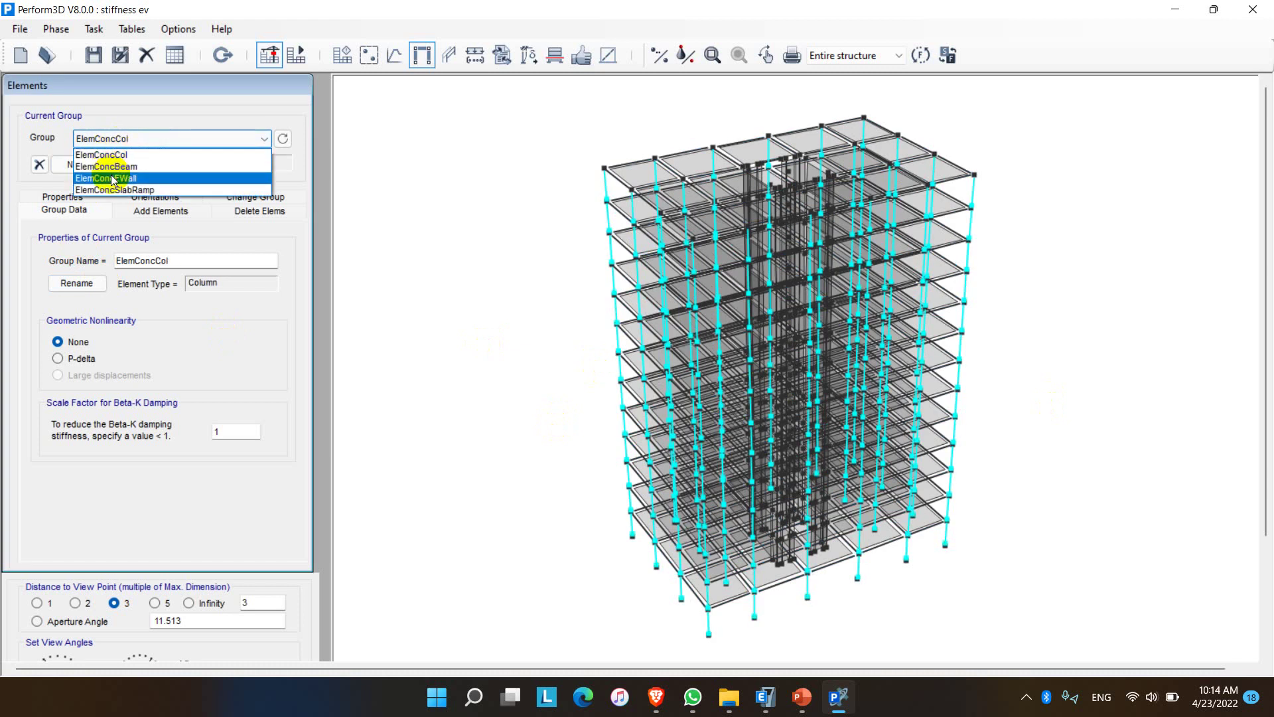
{"action": "left_click", "coordinate": [111, 177]}
{"action": "left_click", "coordinate": [113, 145]}
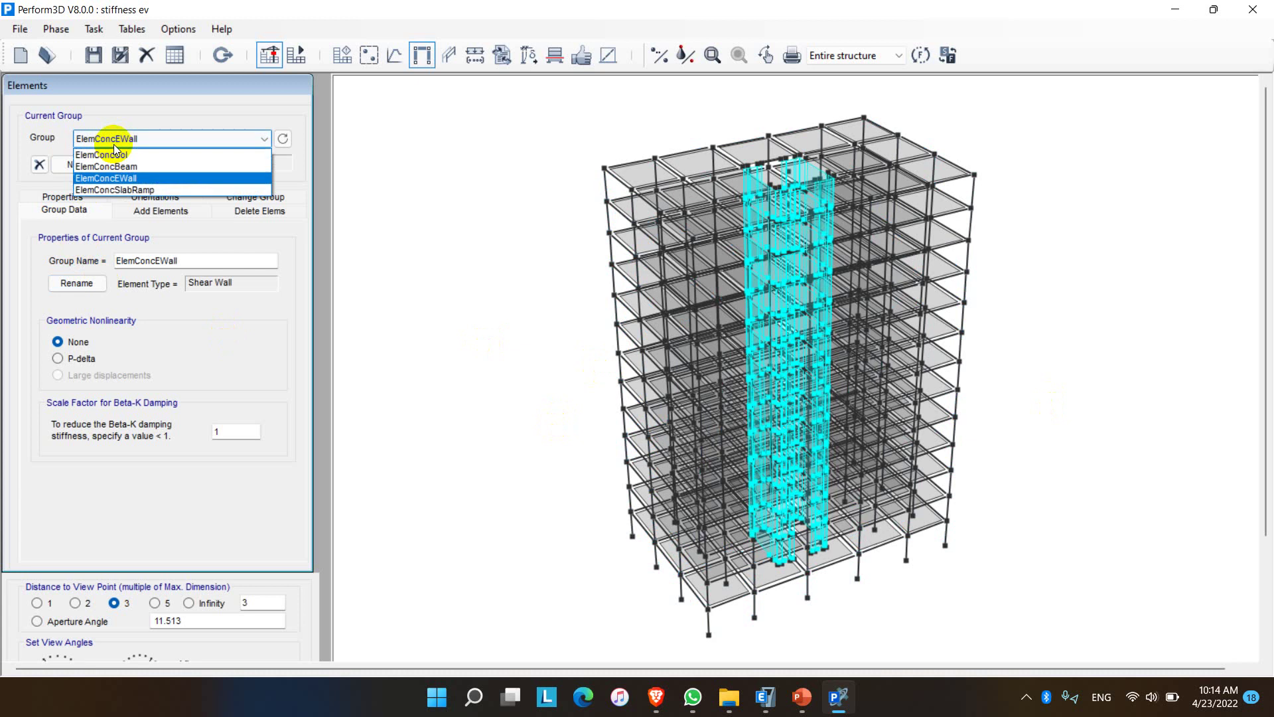
{"action": "left_click", "coordinate": [113, 194]}
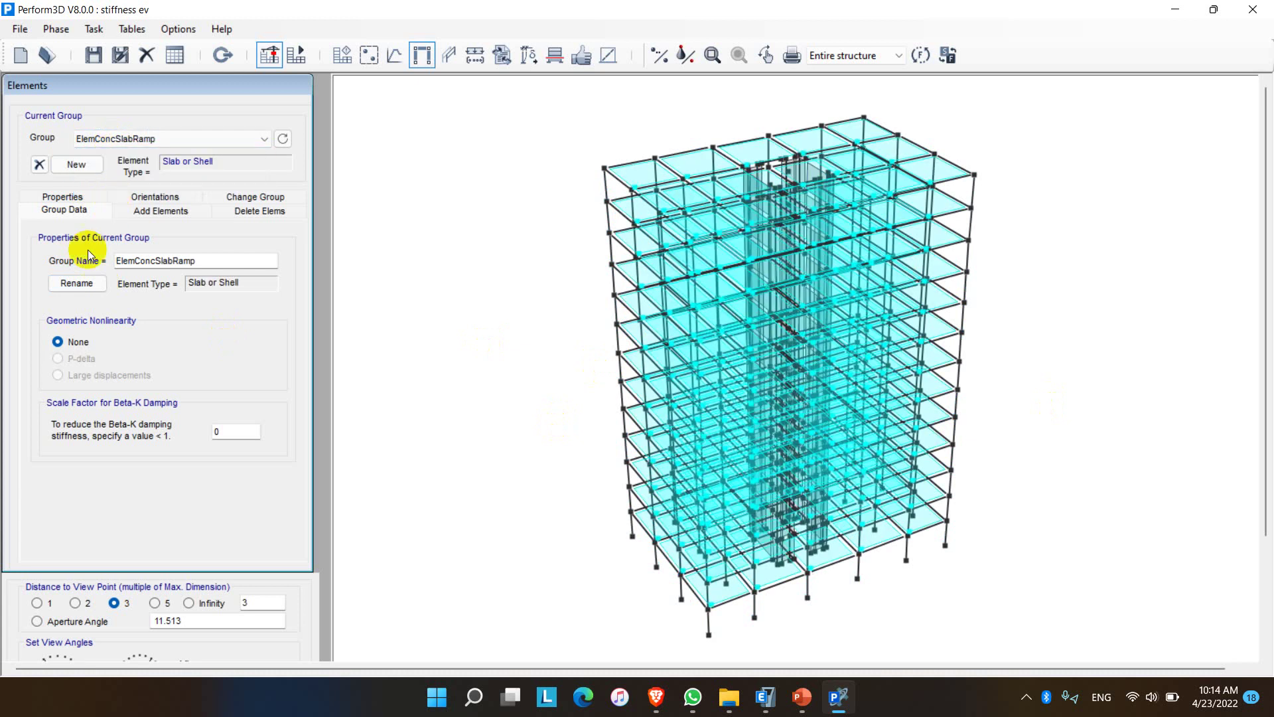
- Rename the slab group to 'slabs' and the ElemConcCol group to 'columns'
{"action": "left_click", "coordinate": [85, 284]}
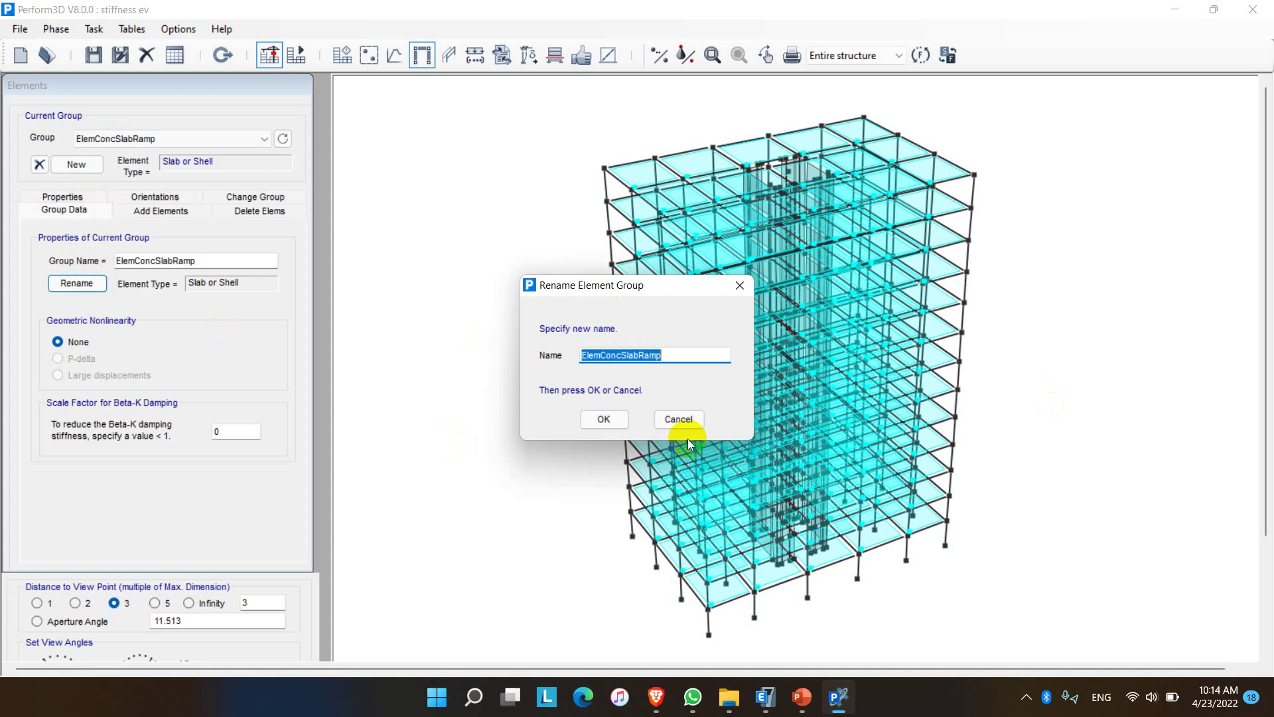
{"action": "type", "text": "slabs"}
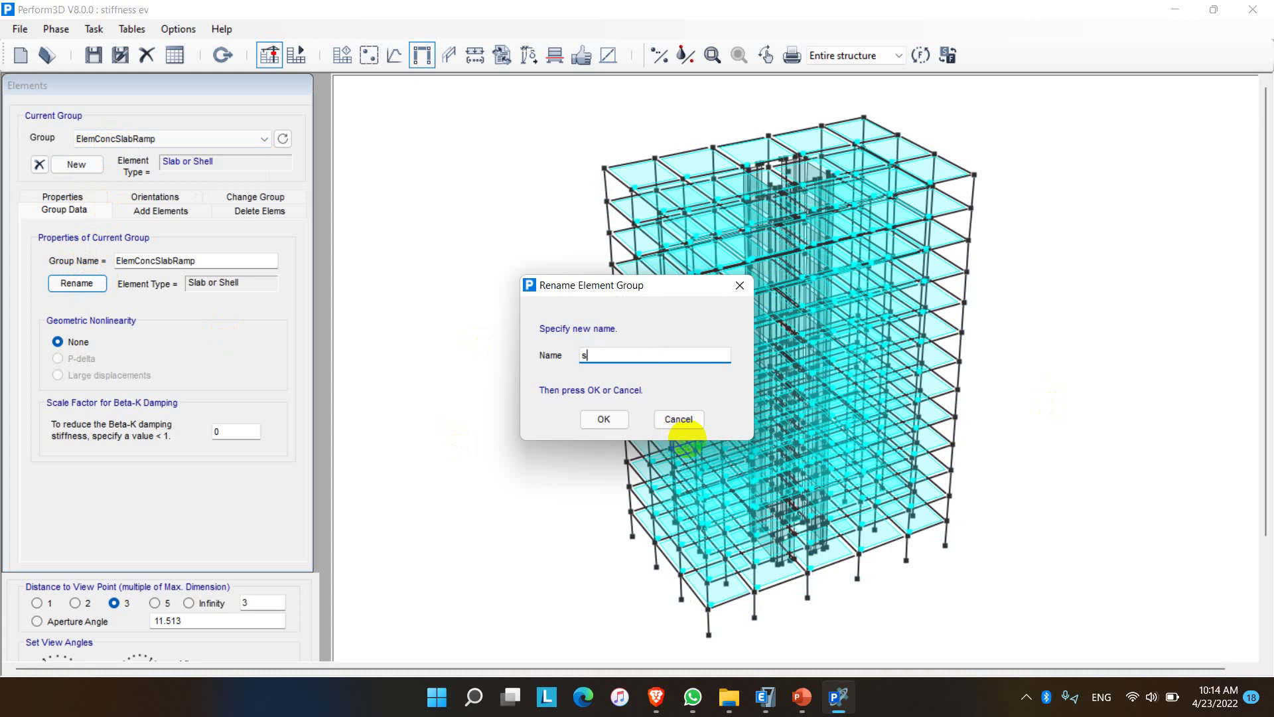
{"action": "left_click", "coordinate": [604, 419]}
{"action": "left_click", "coordinate": [166, 138]}
{"action": "left_click", "coordinate": [100, 174]}
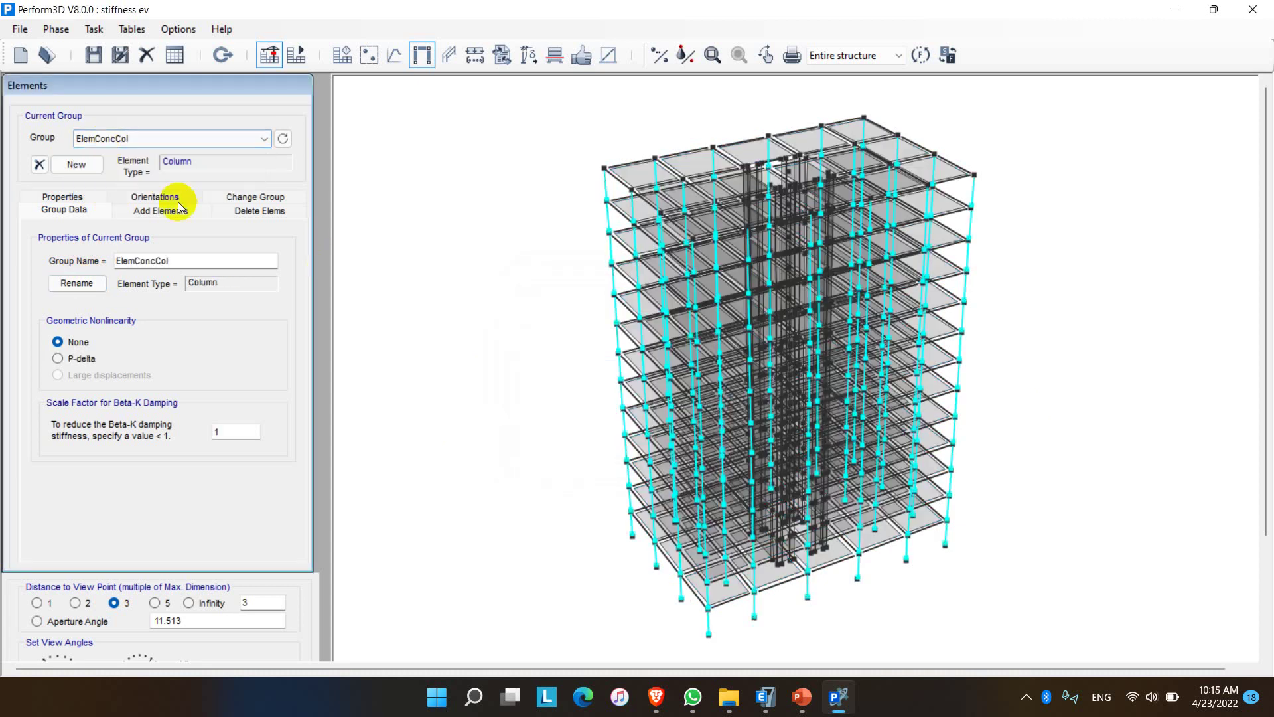
{"action": "left_click", "coordinate": [100, 283]}
{"action": "type", "text": "c"}
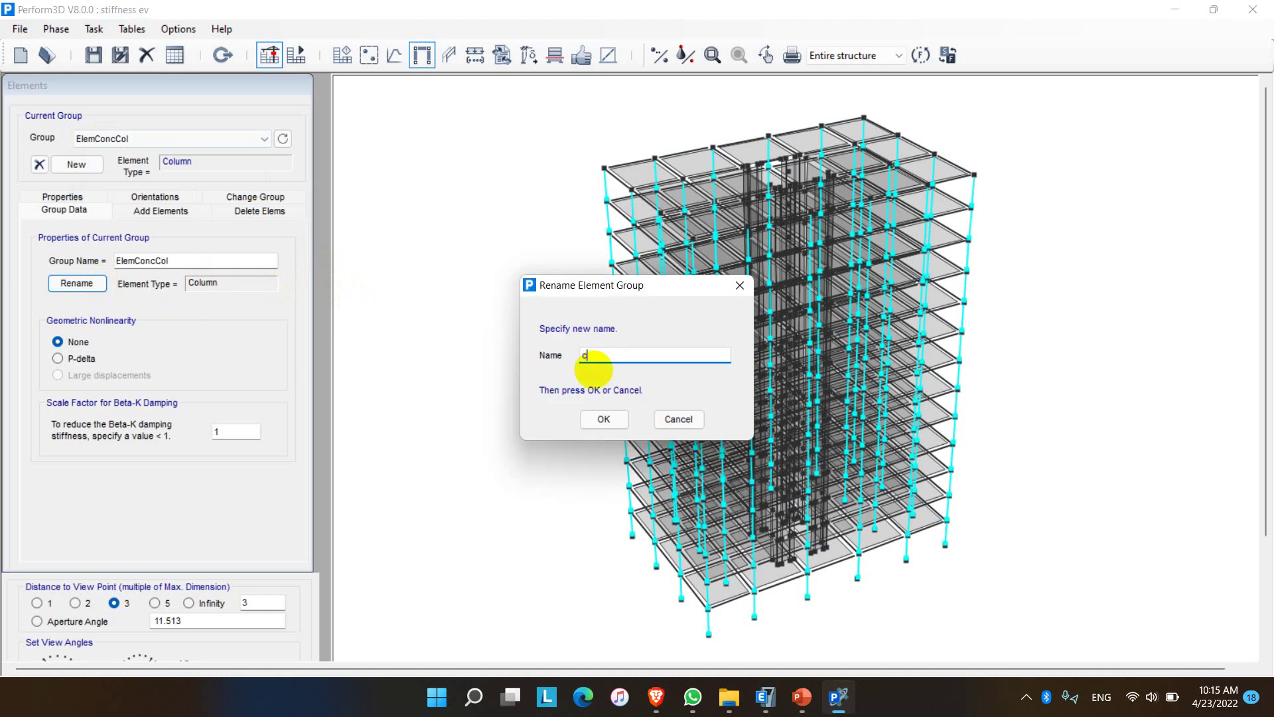
{"action": "type", "text": "olumns"}
{"action": "left_click", "coordinate": [603, 419]}
- Rename the ElemConcBeam group to 'beams' and the ElemConcEWall group to 'shearwall'
{"action": "left_click", "coordinate": [80, 139]}
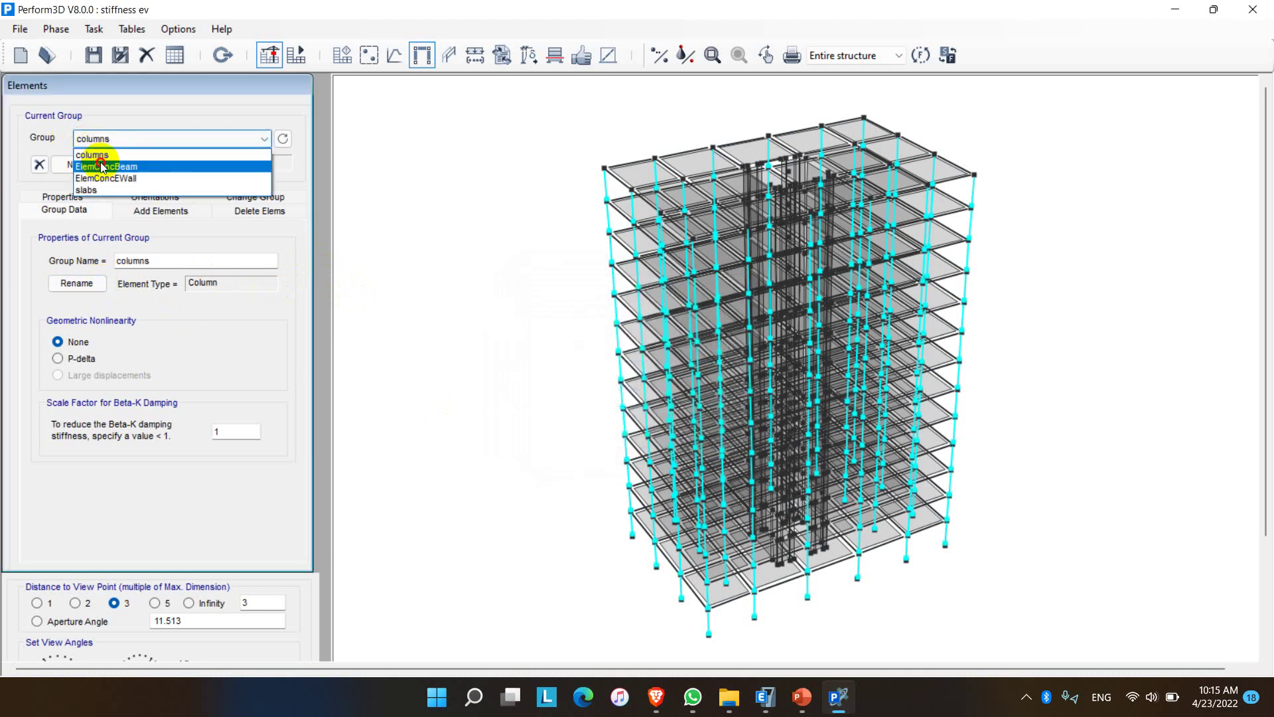
{"action": "left_click", "coordinate": [101, 166]}
{"action": "left_click", "coordinate": [93, 284]}
{"action": "type", "text": "beams"}
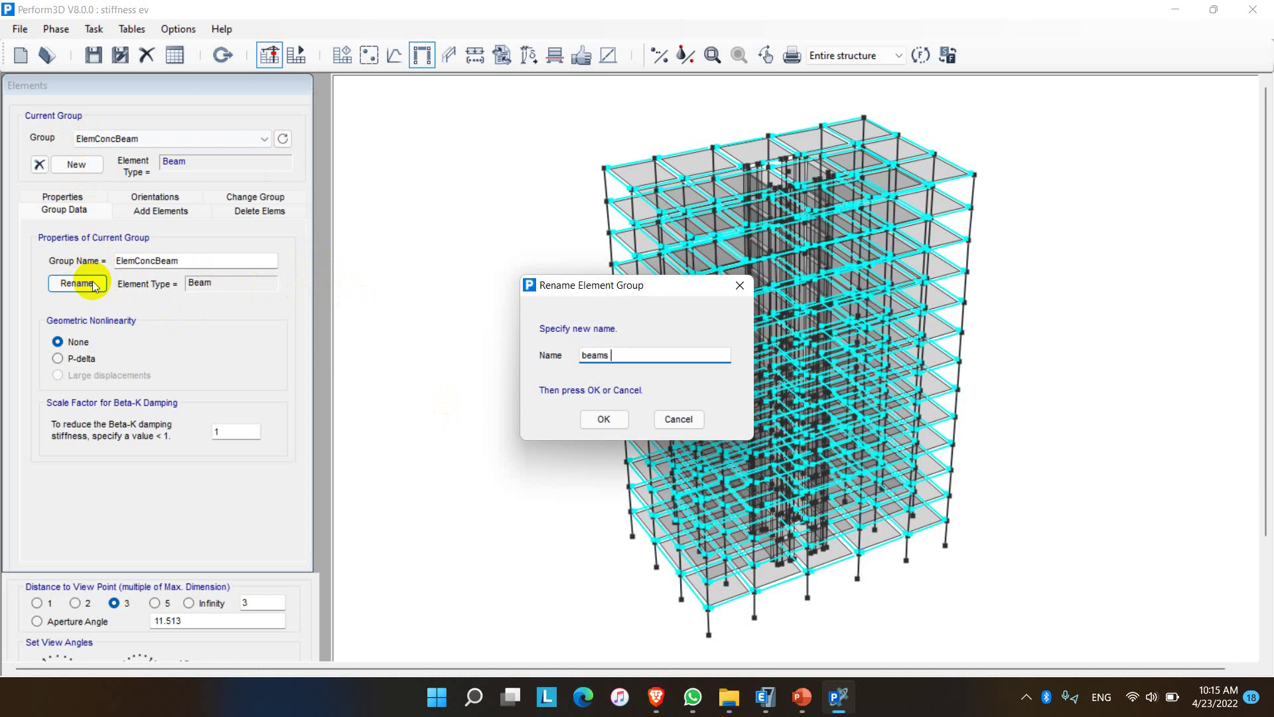
{"action": "left_click", "coordinate": [603, 418]}
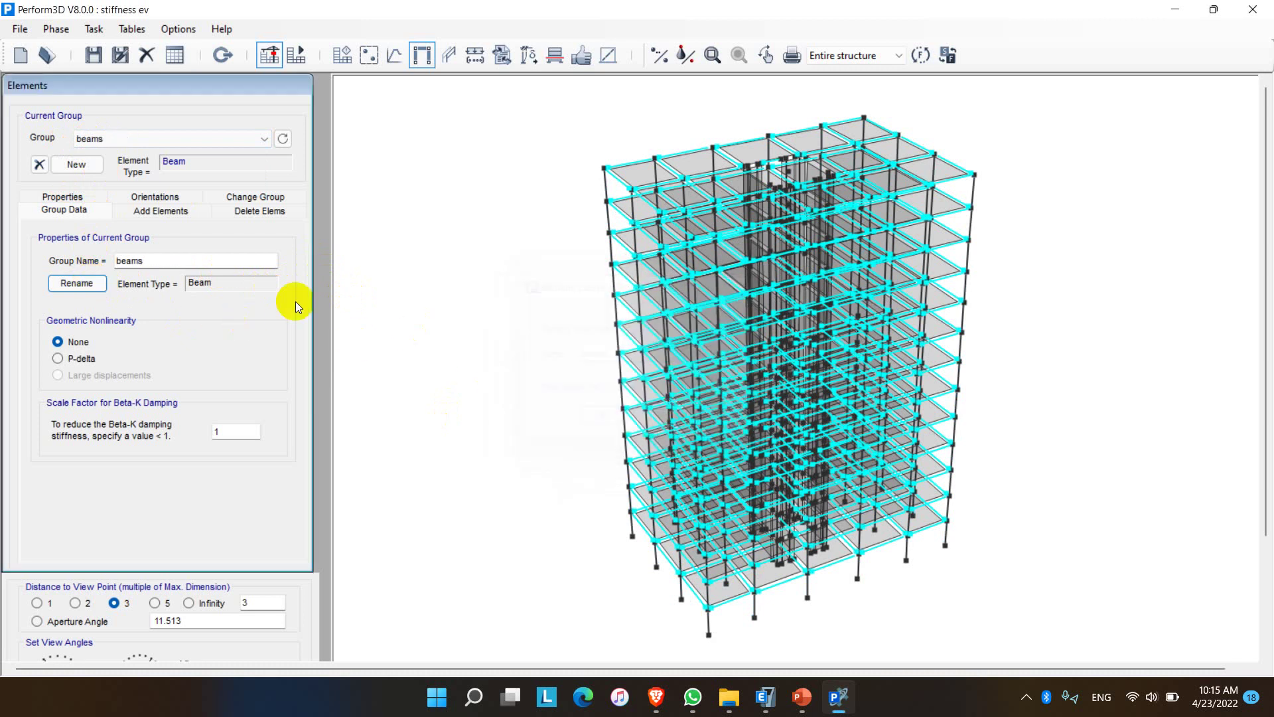
{"action": "left_click", "coordinate": [99, 139]}
{"action": "left_click", "coordinate": [102, 171]}
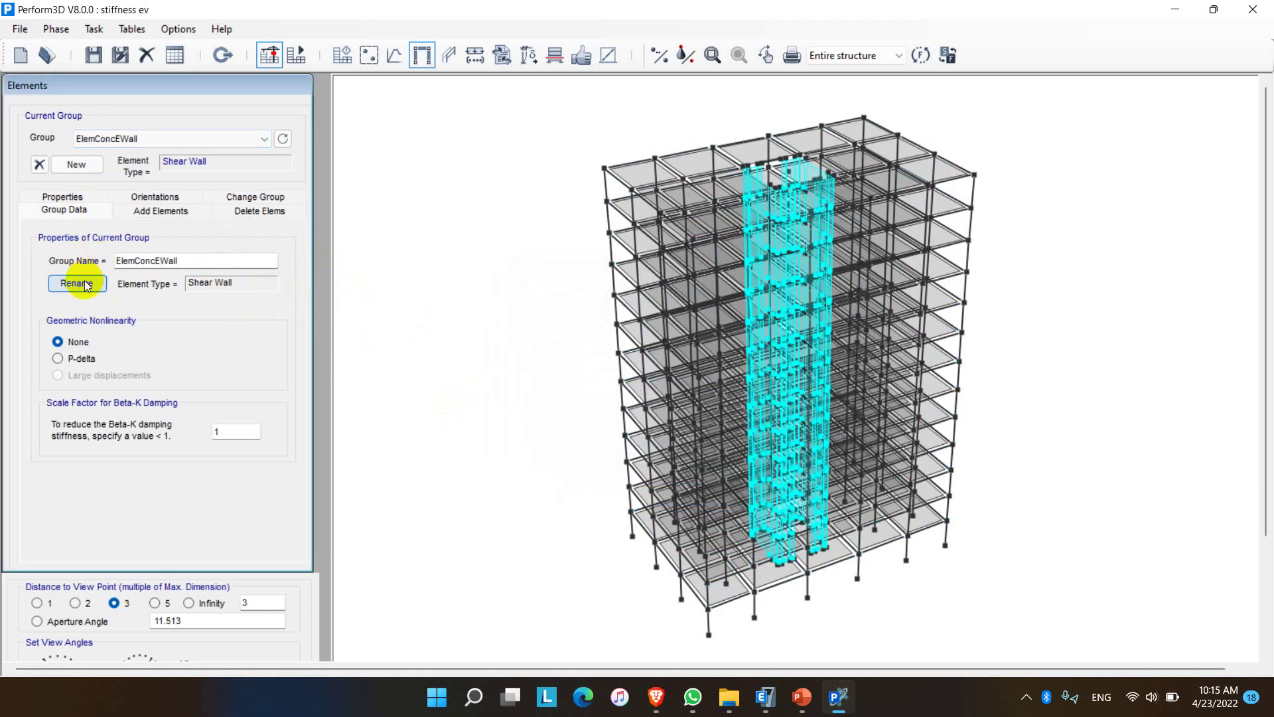
{"action": "left_click", "coordinate": [77, 283]}
{"action": "type", "text": "wal"}
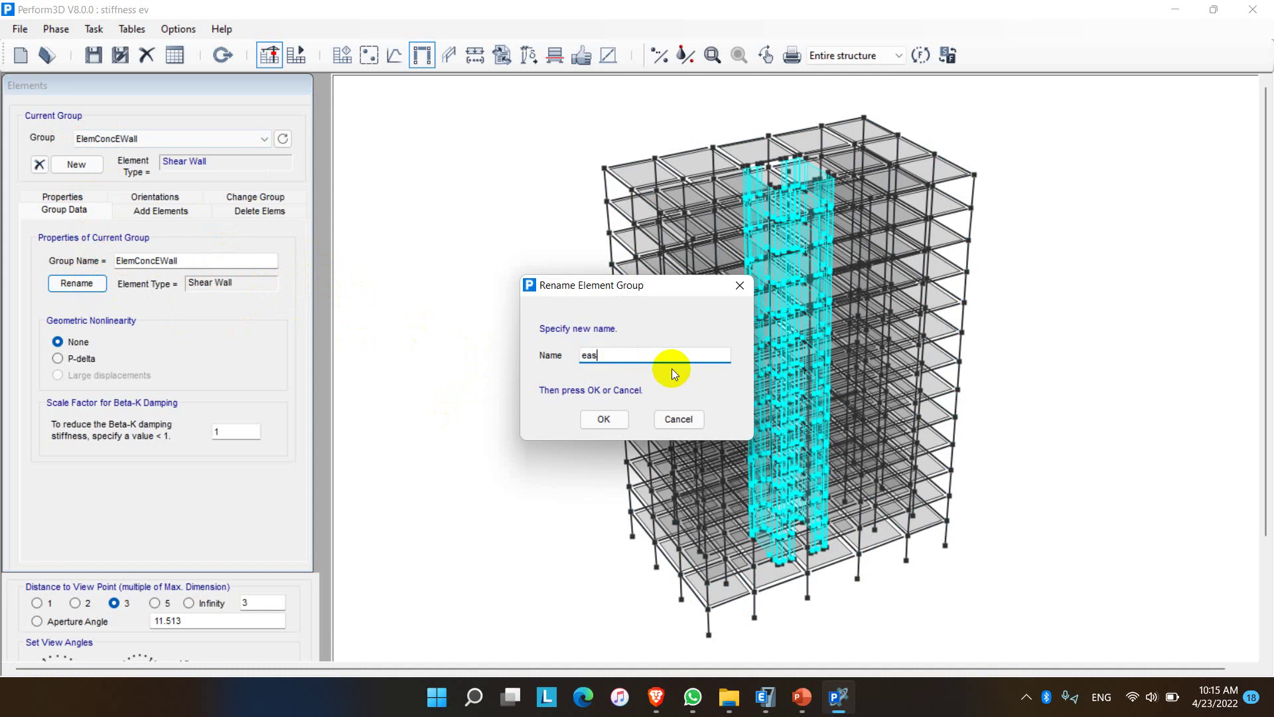
{"action": "key", "text": "BackSpace"}
{"action": "key", "text": "BackSpace"}
{"action": "key", "text": "BackSpace"}
{"action": "type", "text": "shearwall"}
{"action": "left_click", "coordinate": [615, 419]}
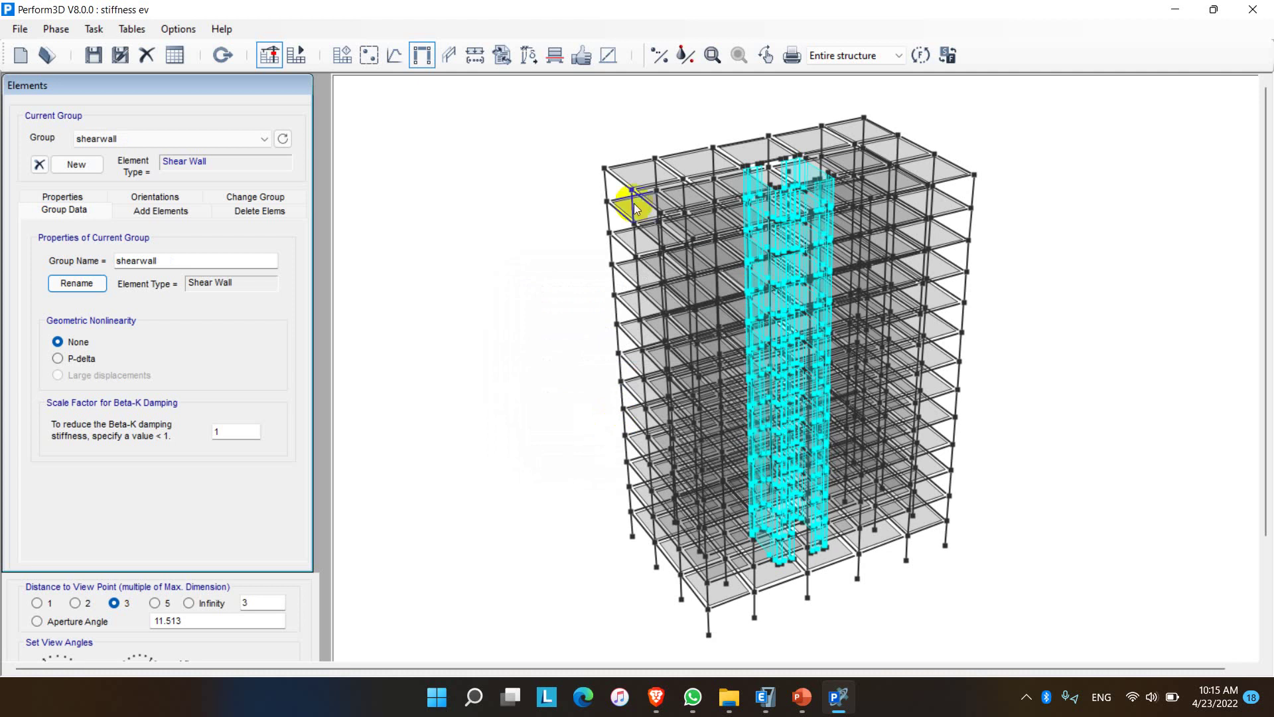
{"action": "left_click", "coordinate": [186, 139]}
{"action": "left_click", "coordinate": [116, 158]}
{"action": "left_click", "coordinate": [123, 138]}
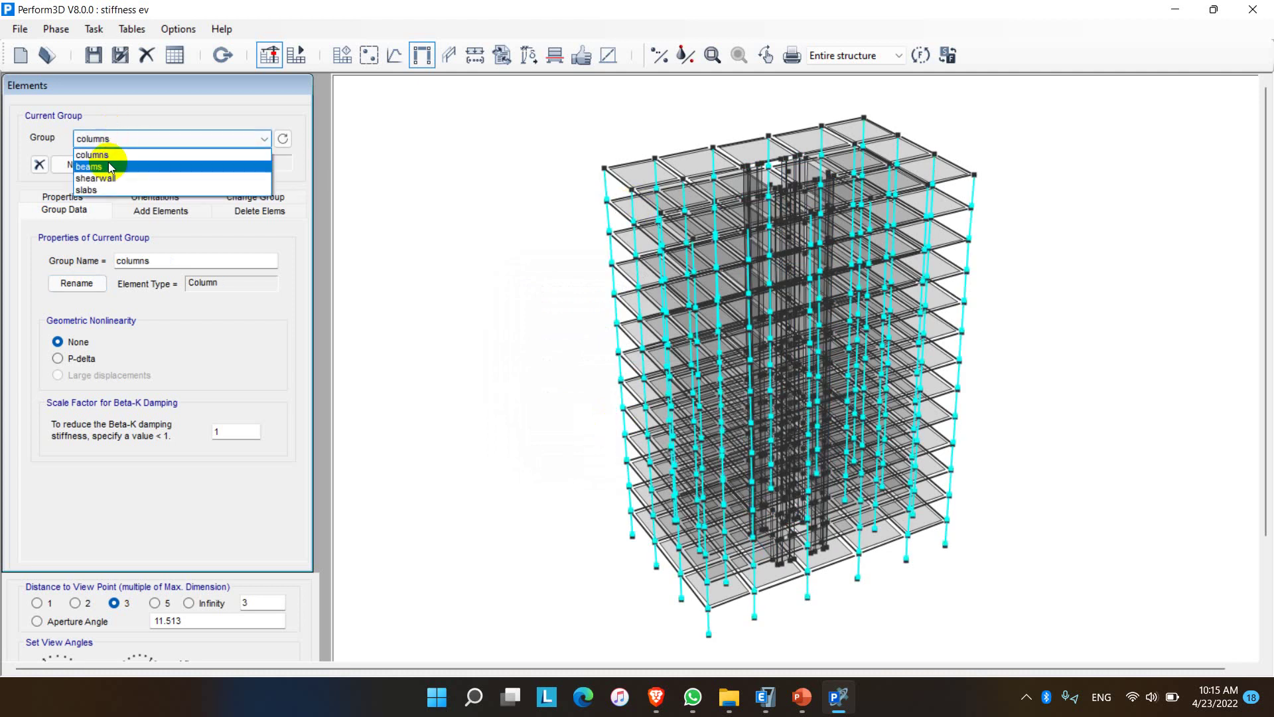
{"action": "left_click", "coordinate": [101, 176]}
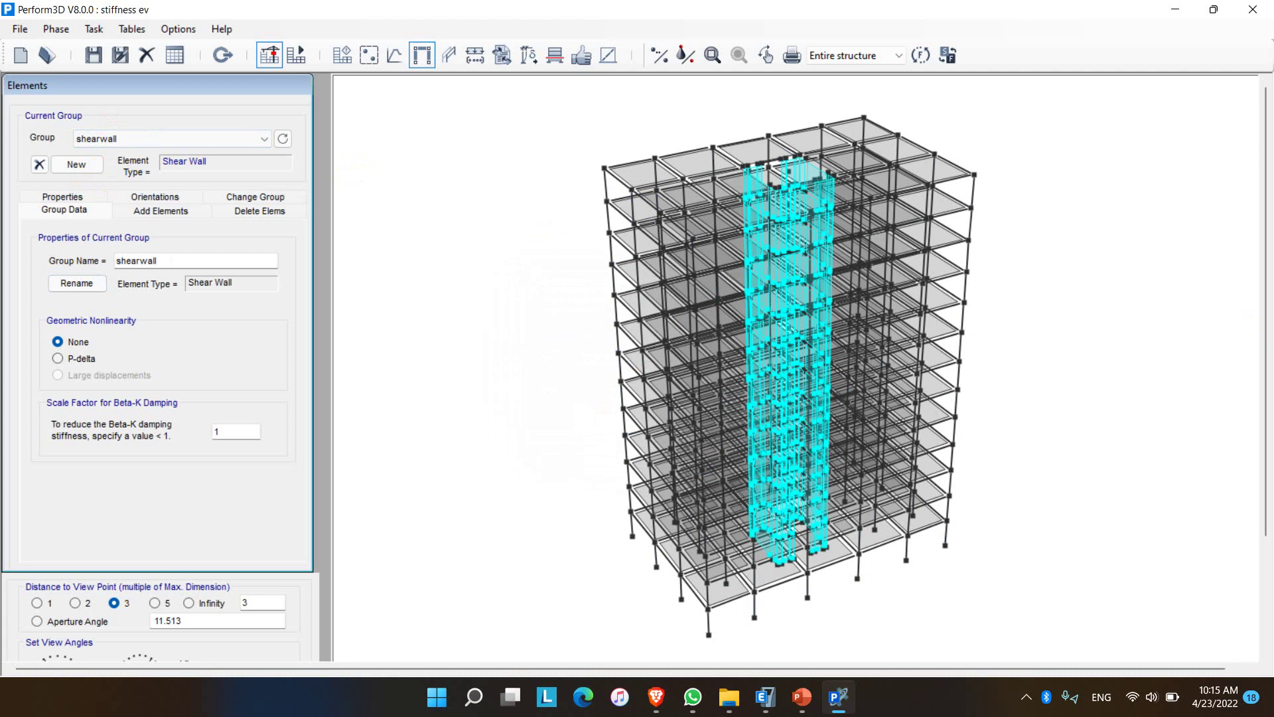
{"action": "key", "text": "alt+Tab"}
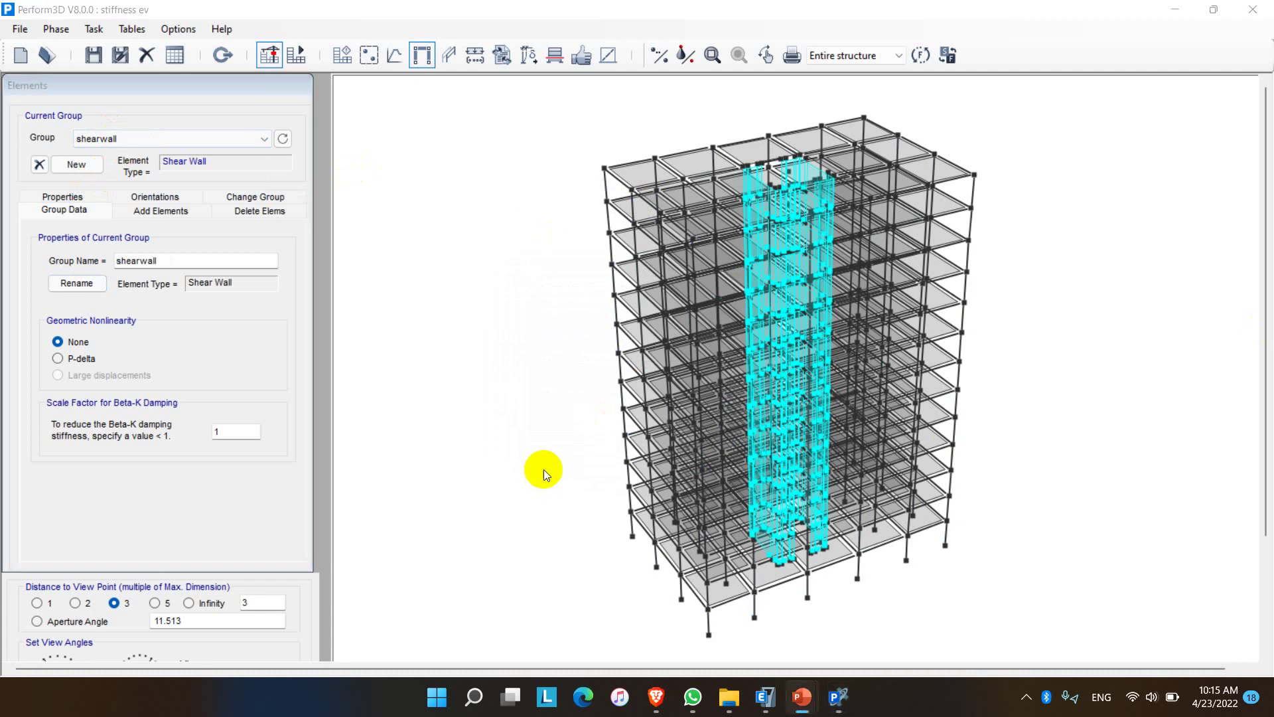